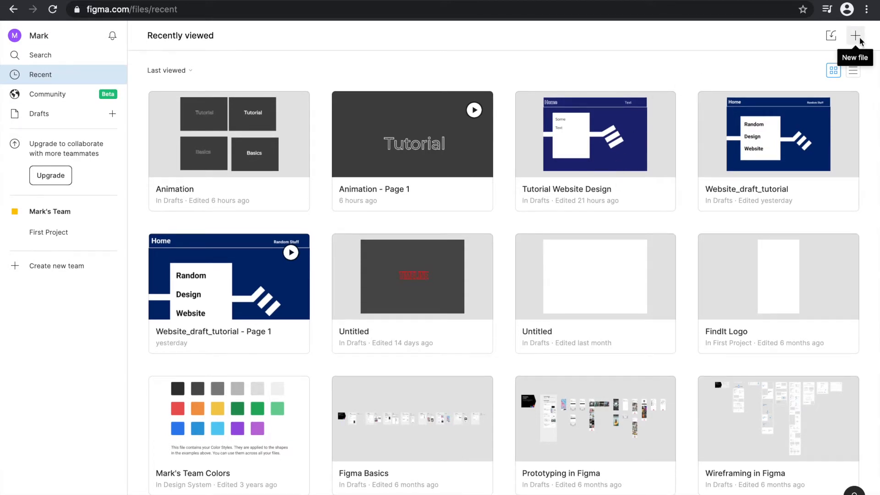
# - Create a new blank canvas file in Drafts and rename it "Animation Imagination"
pyautogui.click(858, 39)
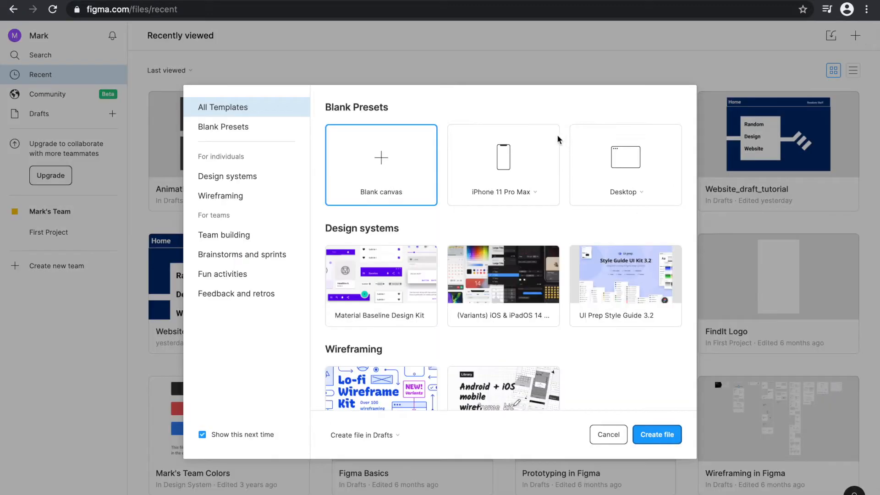
pyautogui.click(668, 435)
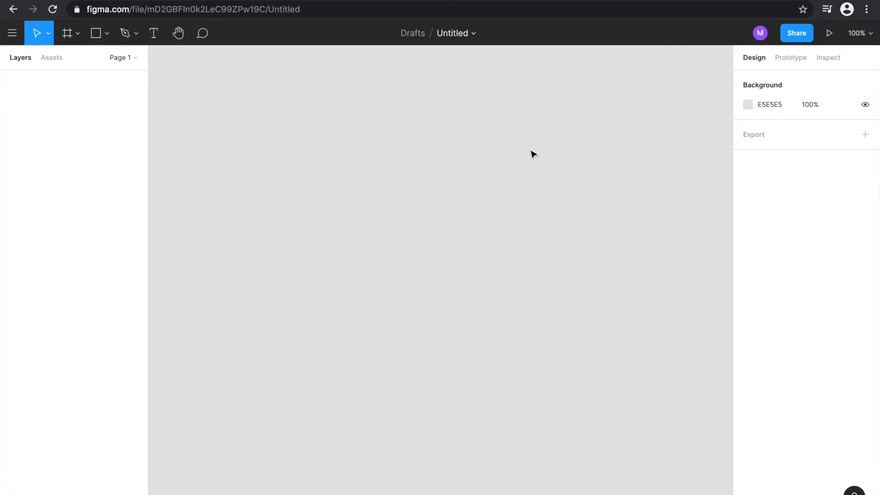
pyautogui.doubleClick(465, 35)
pyautogui.press('BackSpace')
pyautogui.write('Animation')
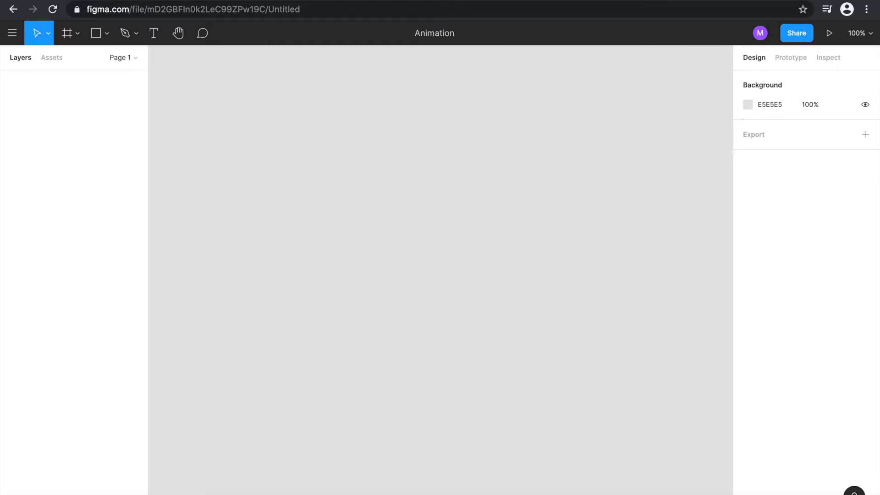
pyautogui.write(' Imagination')
pyautogui.press('Return')
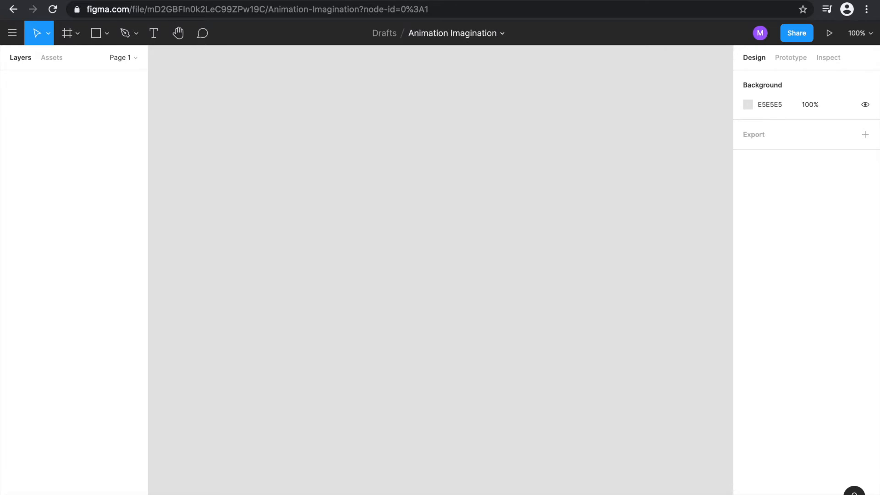
# - Add a 1440 × 1024 Desktop frame to the empty canvas
pyautogui.click(68, 35)
pyautogui.click(769, 141)
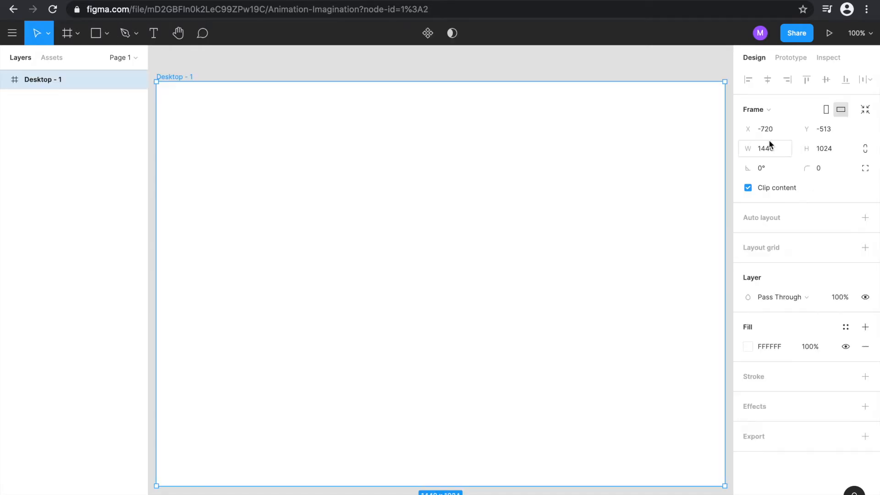
pyautogui.click(625, 77)
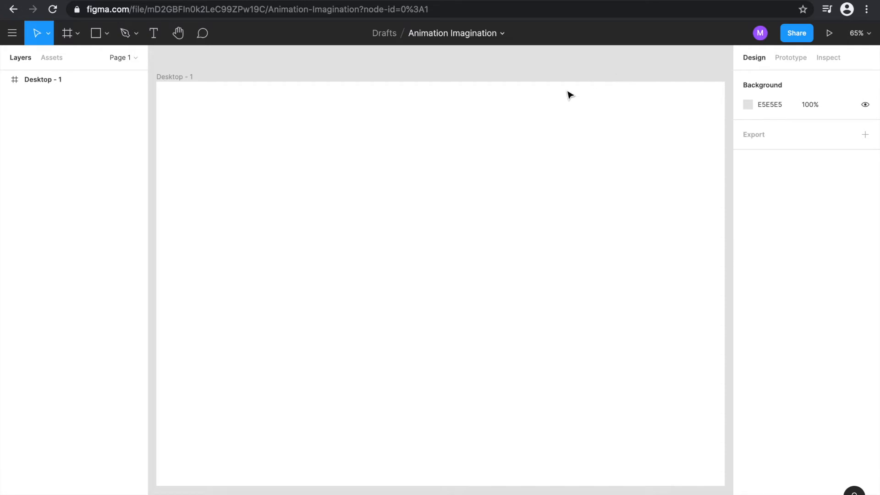
# - Change the Desktop frame's fill to the dark grey 424242
pyautogui.click(536, 110)
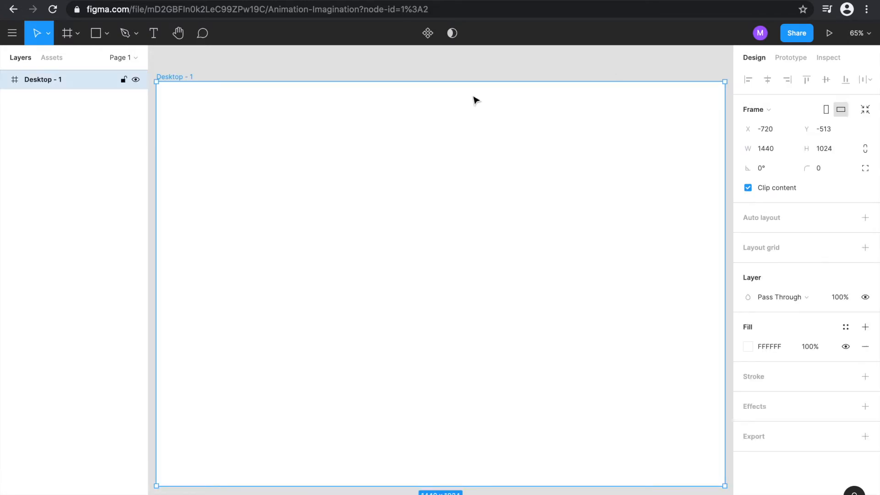
pyautogui.click(748, 347)
pyautogui.click(604, 285)
pyautogui.moveTo(572, 293); pyautogui.dragTo(535, 329)
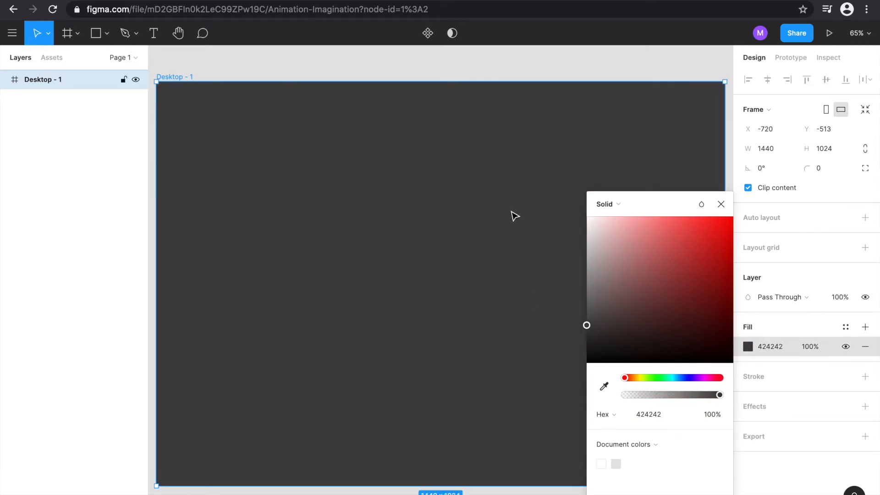
pyautogui.click(522, 76)
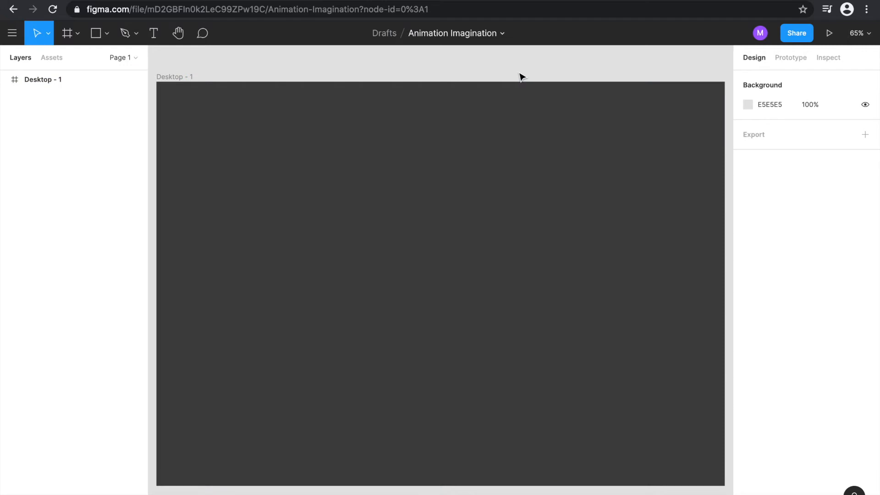
# - Add a text box about 508 × 210 near the frame's middle, with font size 72 and the text "Tutorial"
pyautogui.click(151, 36)
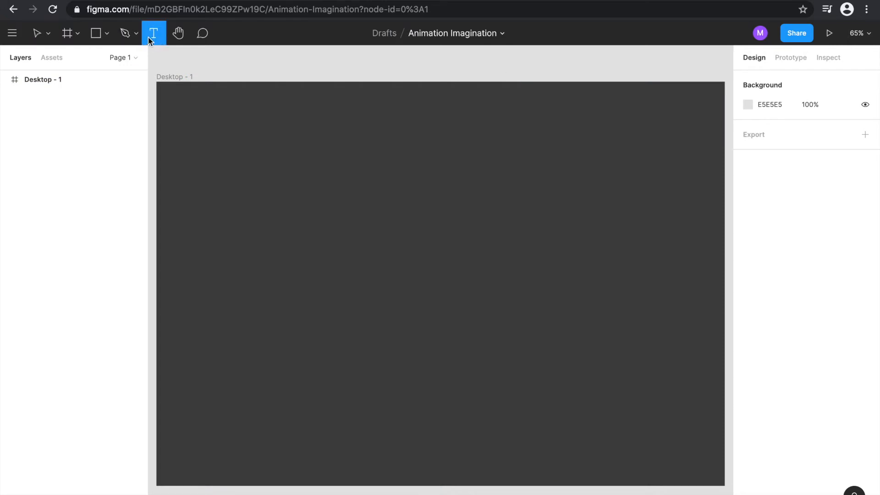
pyautogui.moveTo(304, 226); pyautogui.dragTo(506, 310)
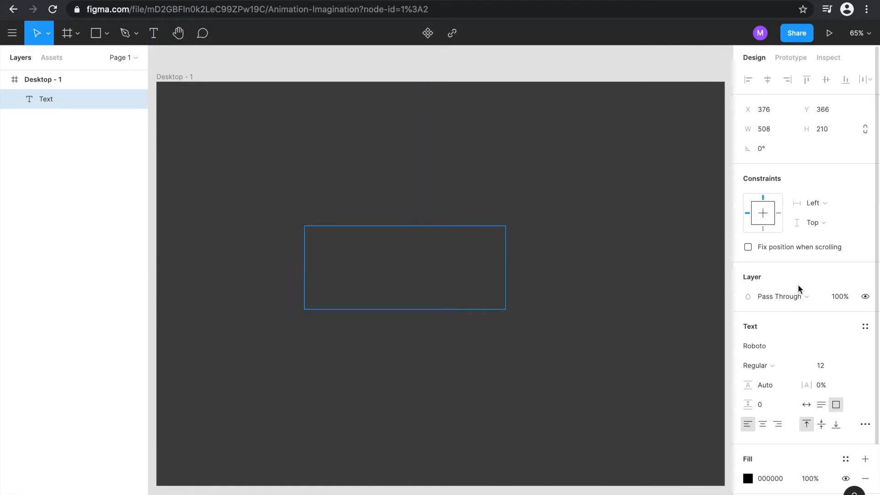
pyautogui.click(853, 366)
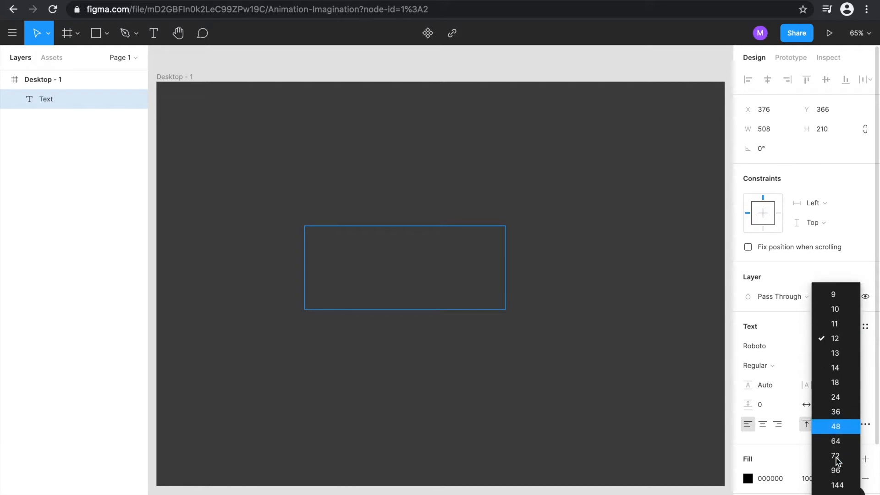
pyautogui.click(836, 456)
pyautogui.click(424, 252)
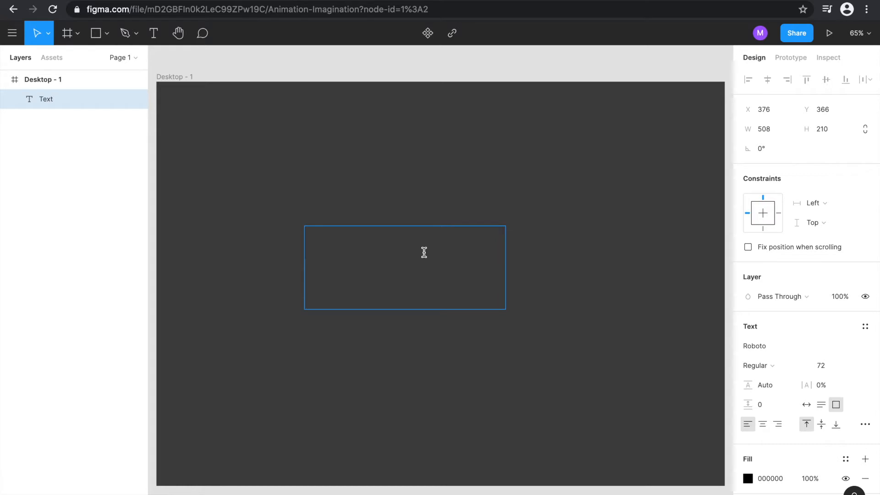
pyautogui.write('Tutorial')
# - Enlarge the Tutorial text to font size 144 and move its text box to the centre of the frame
pyautogui.moveTo(438, 246); pyautogui.dragTo(234, 249)
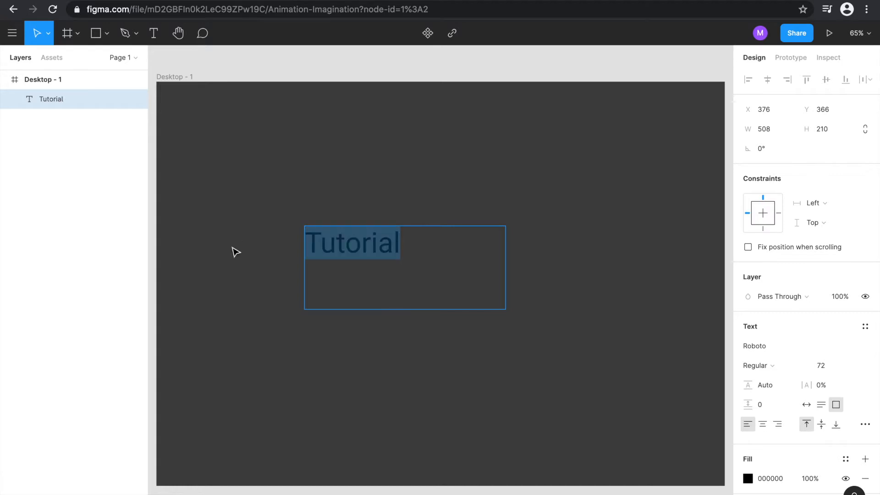
pyautogui.click(854, 367)
pyautogui.click(834, 380)
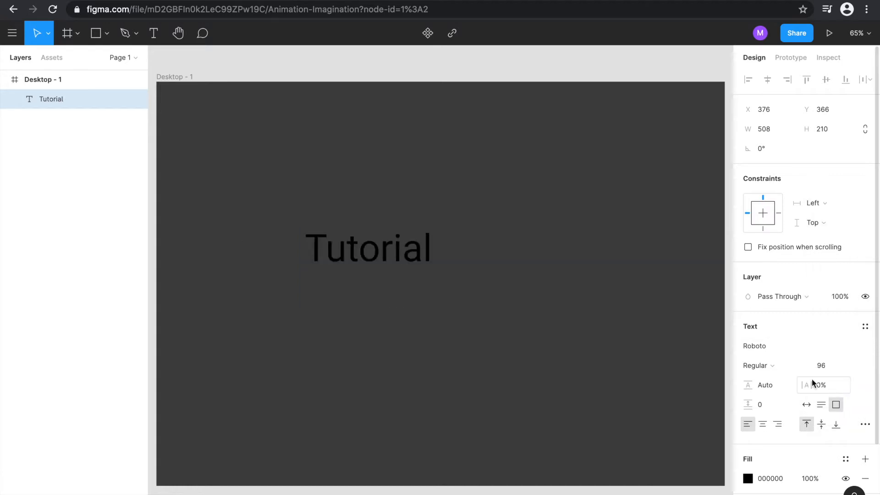
pyautogui.doubleClick(474, 238)
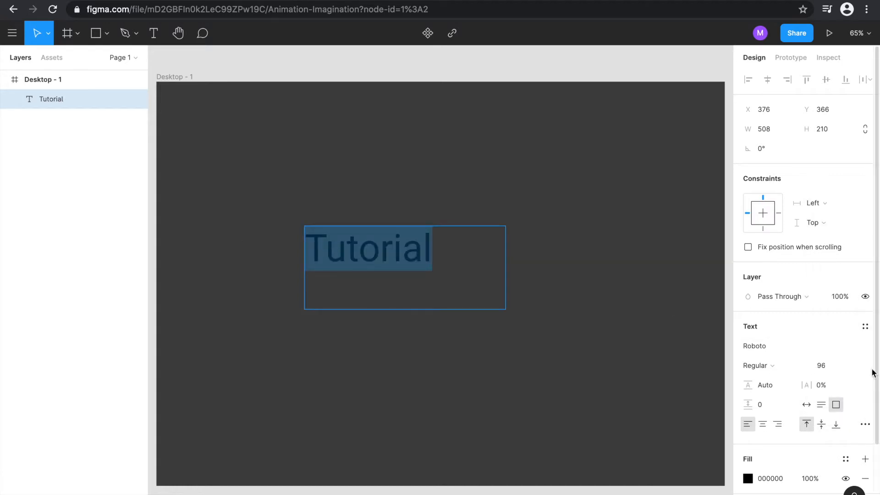
pyautogui.click(854, 366)
pyautogui.click(846, 381)
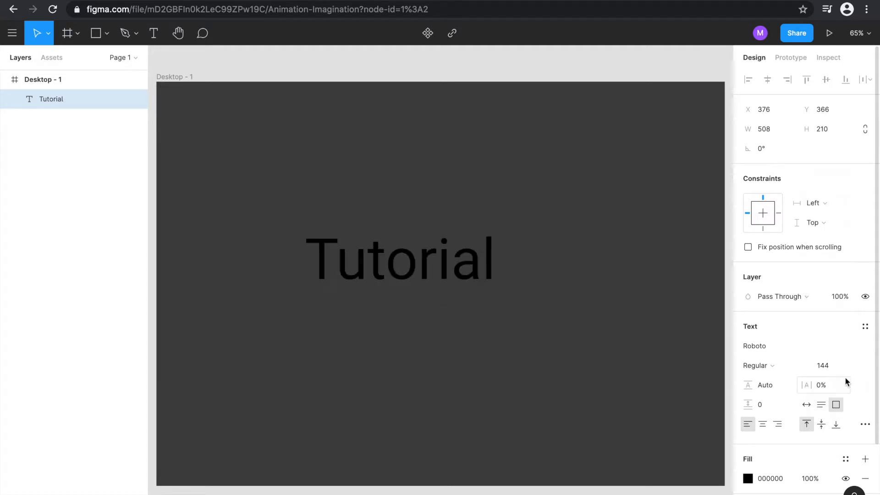
pyautogui.press('Escape')
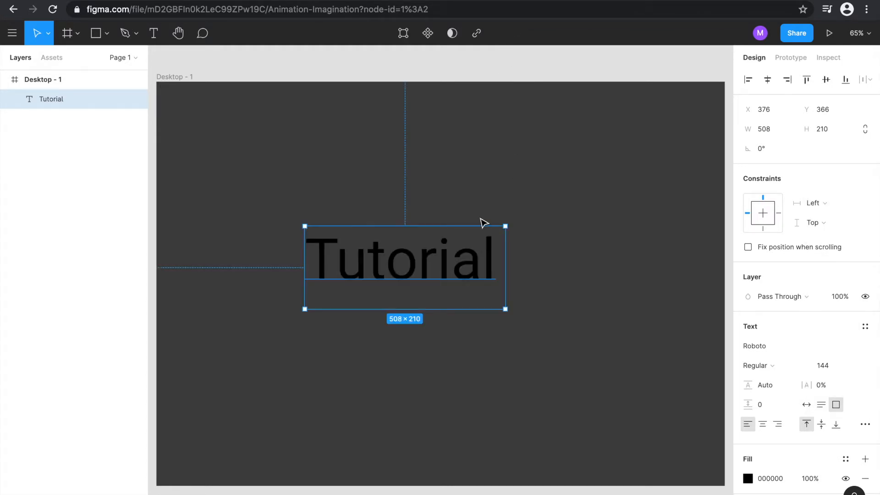
pyautogui.moveTo(450, 243); pyautogui.dragTo(482, 259)
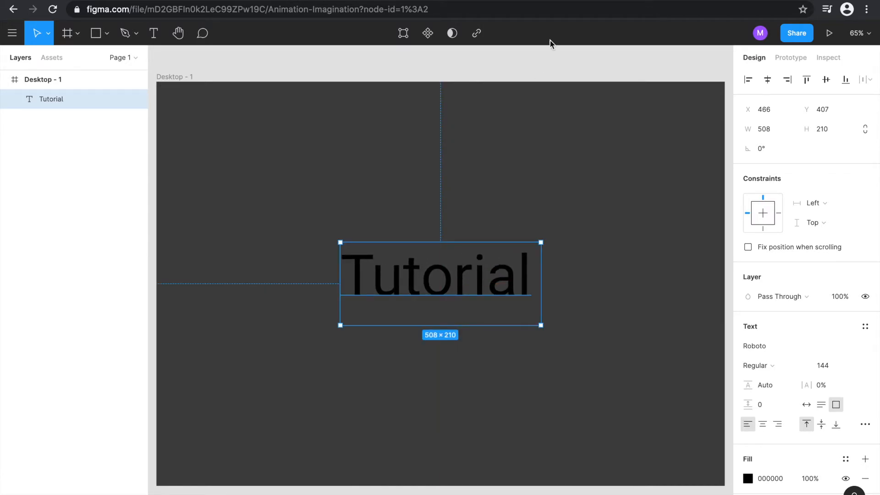
pyautogui.click(546, 67)
# - Change the fill of the whole word "Tutorial" to pure red, FF0000
pyautogui.doubleClick(526, 276)
pyautogui.click(530, 275)
pyautogui.moveTo(530, 275); pyautogui.dragTo(354, 268)
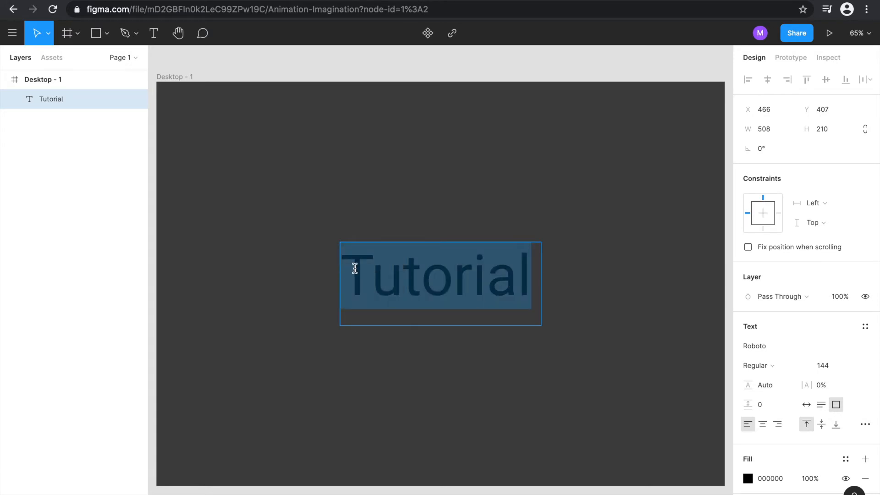
pyautogui.scroll(-2, 774, 329)
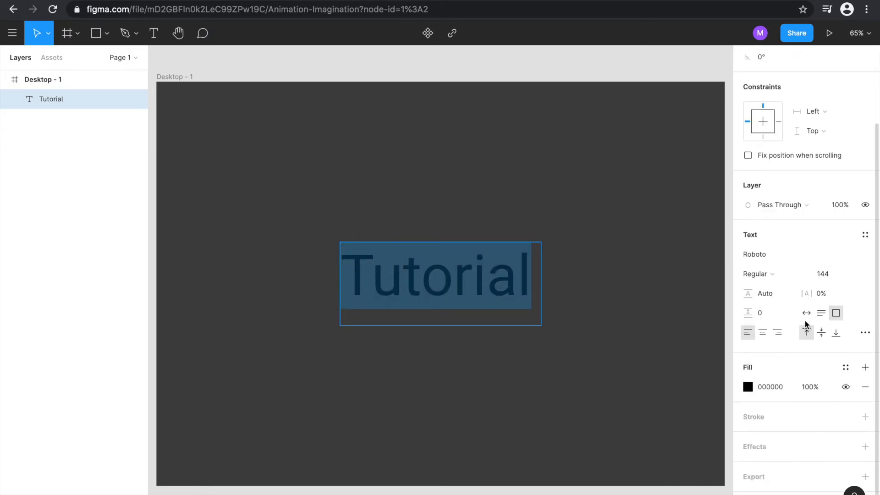
pyautogui.click(748, 388)
pyautogui.moveTo(658, 295); pyautogui.dragTo(734, 216)
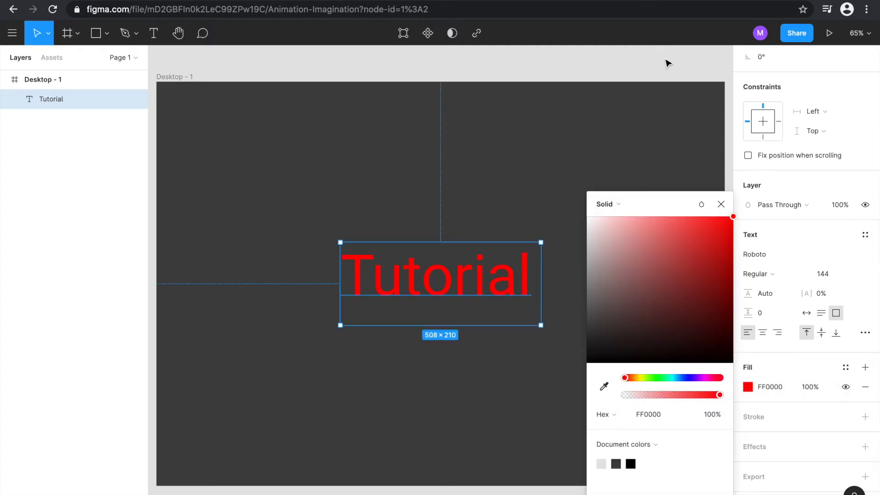
pyautogui.click(666, 61)
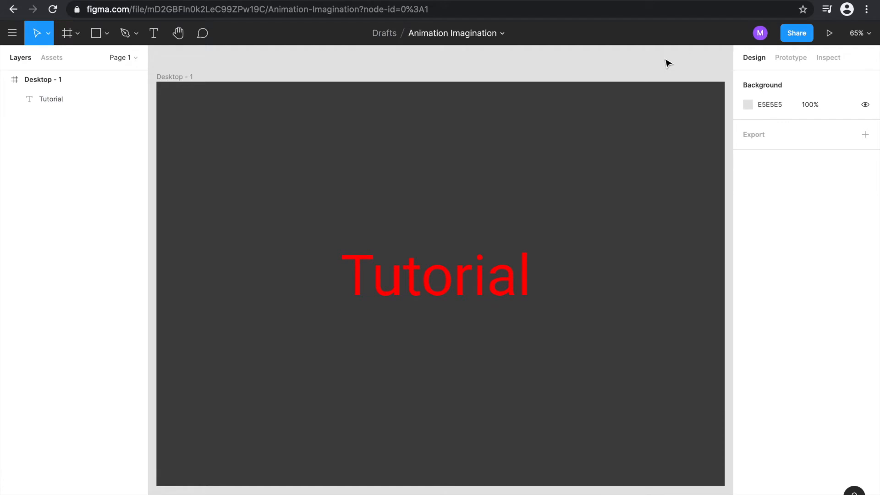
# - Add an outside stroke in FF0000 with a width of 4 to the Tutorial text and remove its fill
pyautogui.click(459, 276)
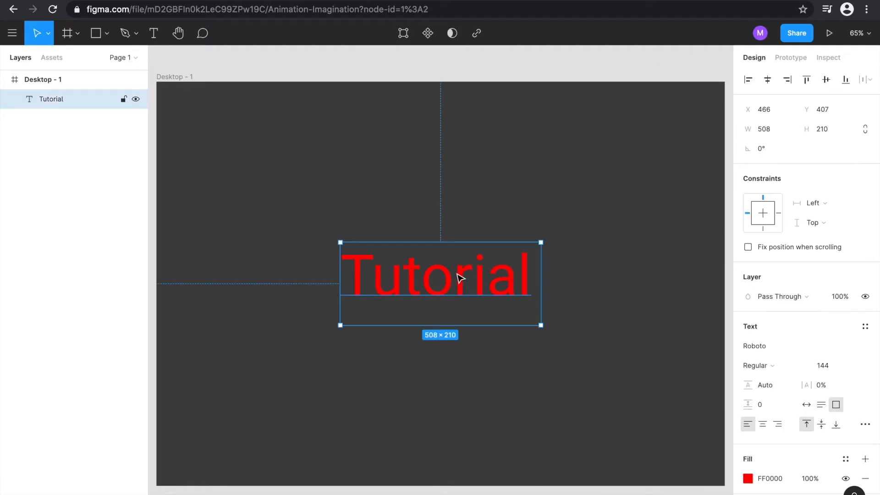
pyautogui.scroll(-2, 774, 316)
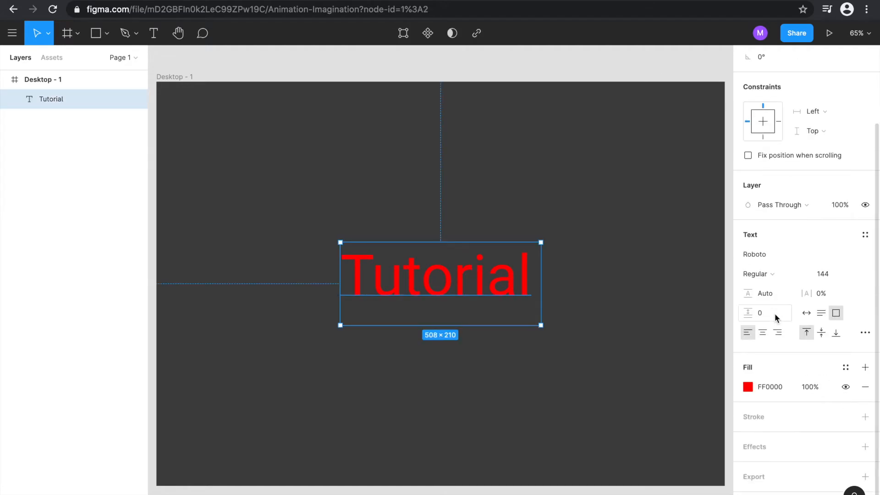
pyautogui.click(865, 417)
pyautogui.click(748, 436)
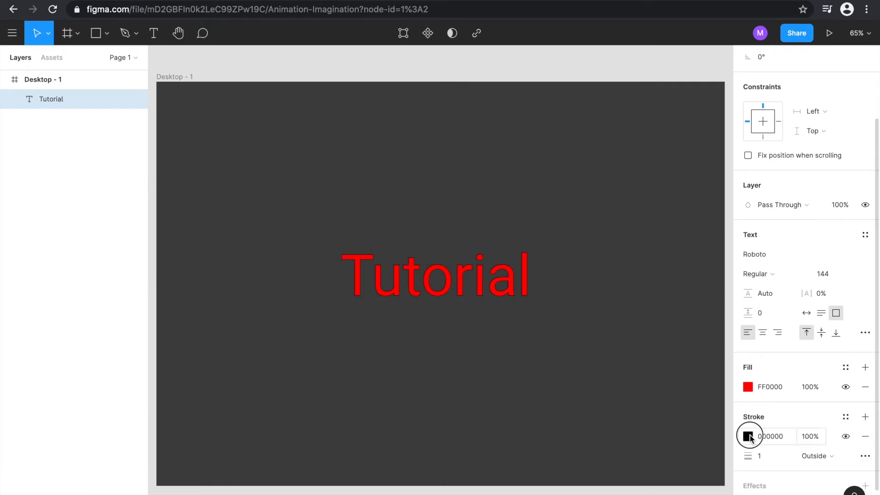
pyautogui.click(649, 322)
pyautogui.moveTo(667, 305); pyautogui.dragTo(770, 149)
pyautogui.click(769, 456)
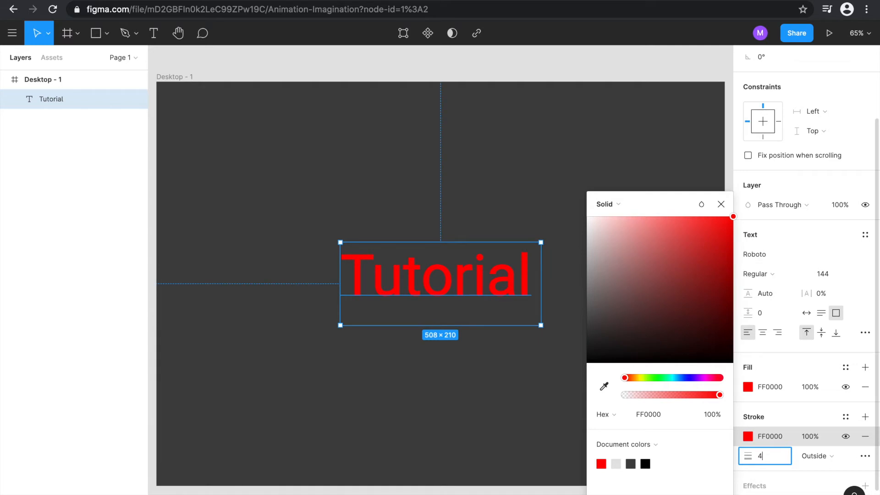
pyautogui.press('Return')
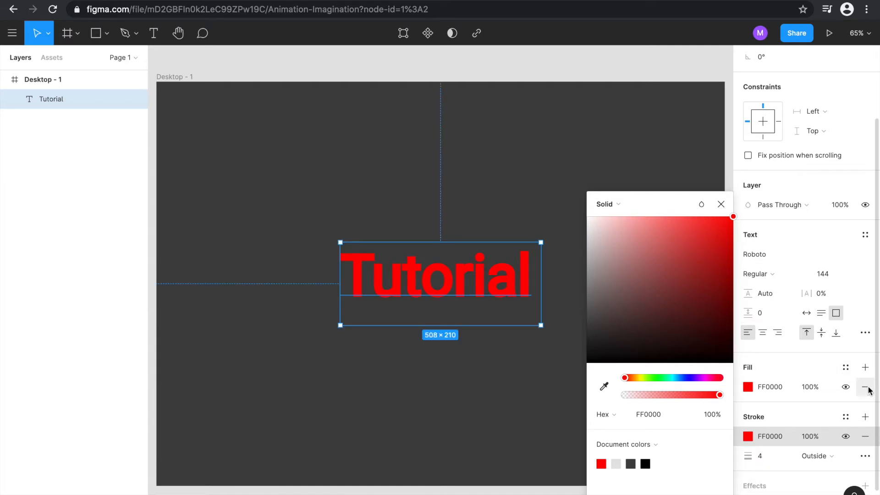
pyautogui.click(865, 387)
pyautogui.click(654, 59)
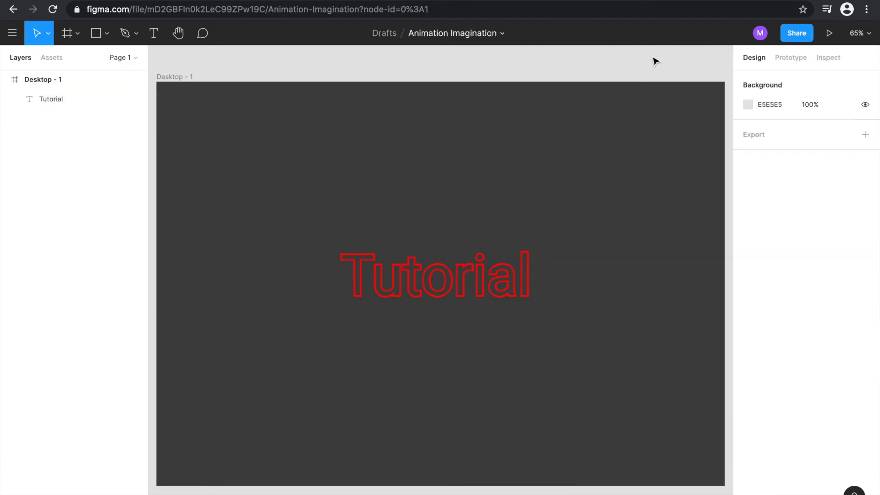
pyautogui.click(494, 262)
pyautogui.scroll(-3, 792, 364)
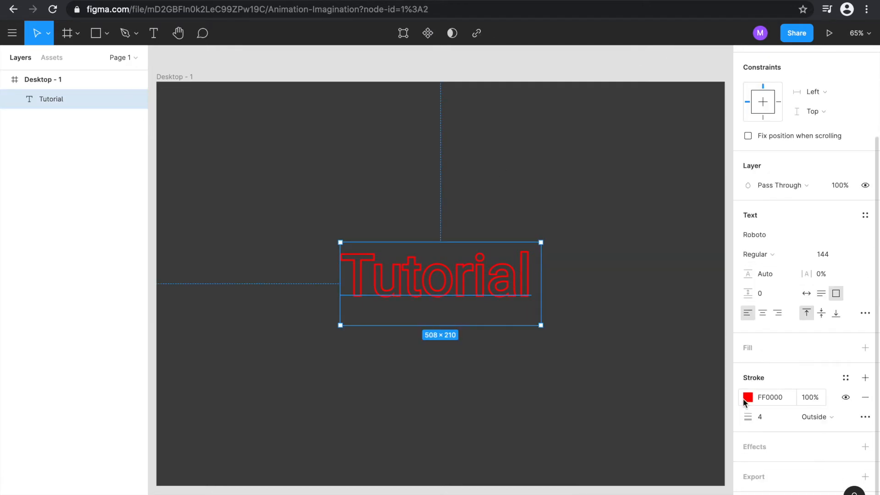
pyautogui.click(576, 68)
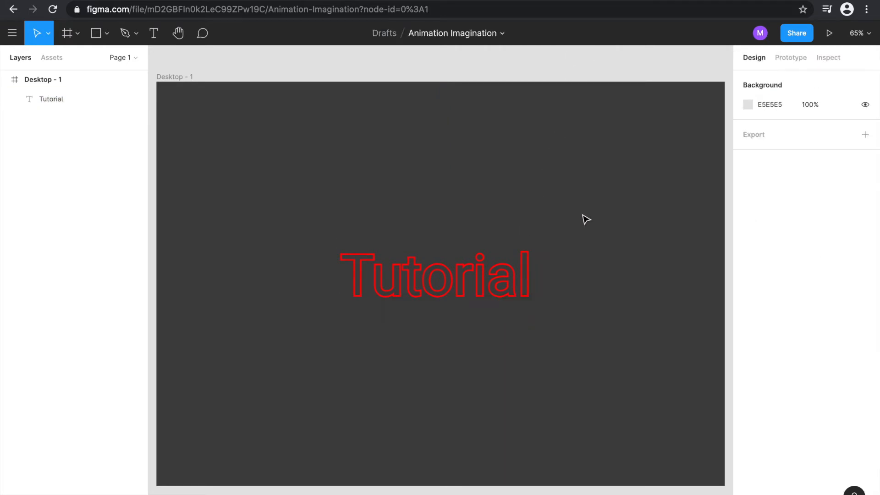
# - Duplicate the Desktop - 1 frame with its outlined Tutorial text, placing the copy beside the original
pyautogui.click(169, 78)
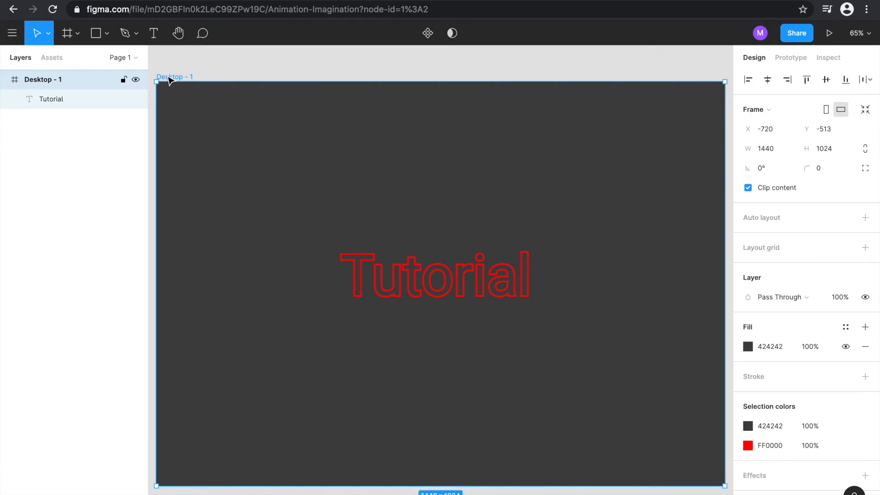
pyautogui.hotkey('ctrl', 'd')
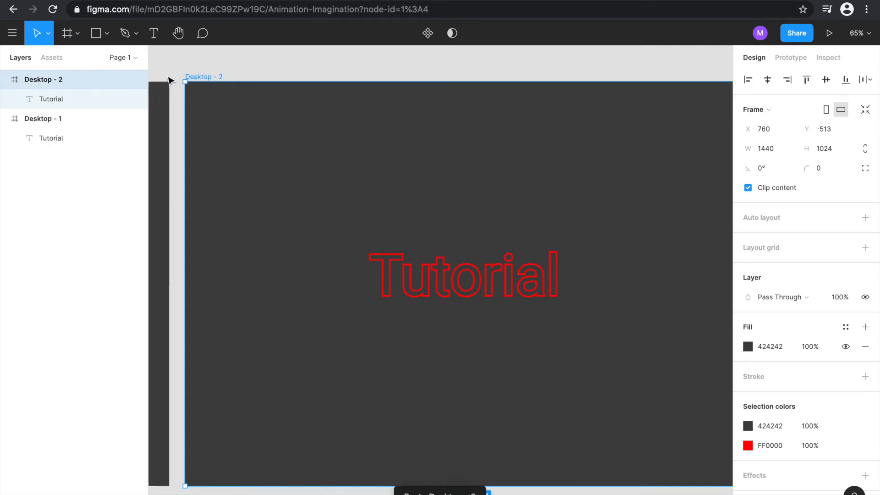
pyautogui.hscroll(10, 342, 123)
pyautogui.scroll(-5, 376, 133)
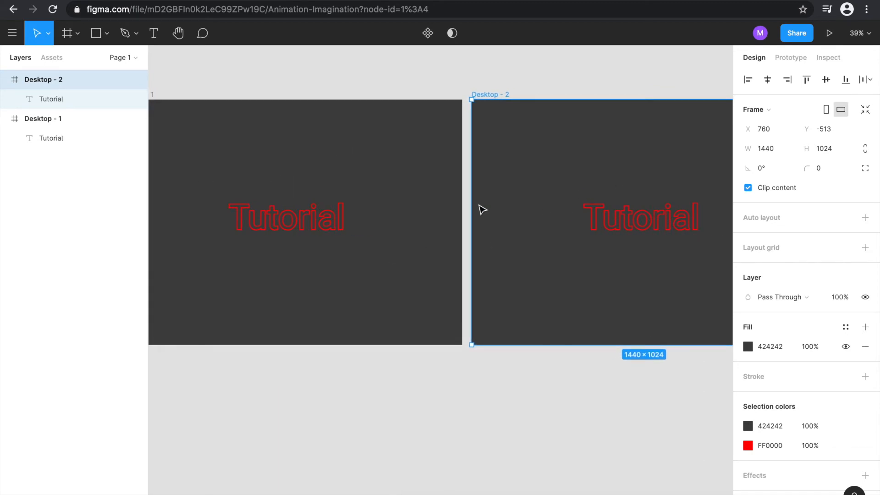
pyautogui.scroll(-2, 464, 206)
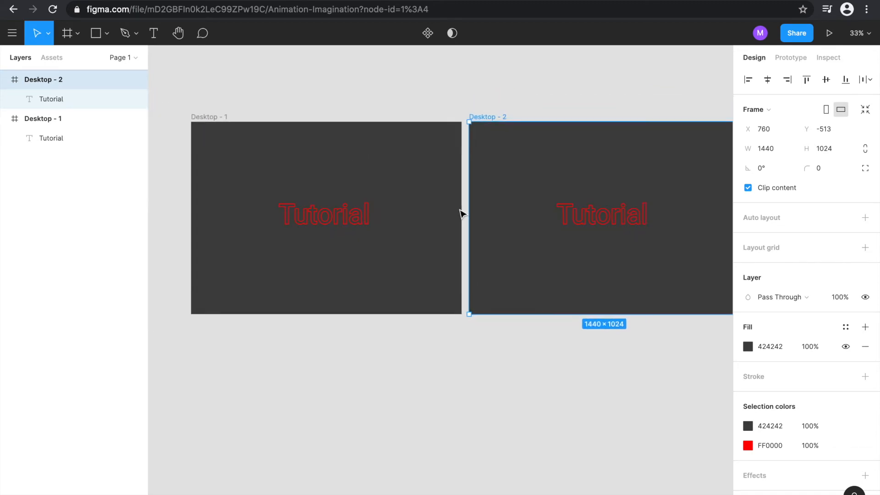
# - Add a solid FF0000 fill to the Tutorial text in the Desktop - 2 frame
pyautogui.click(600, 216)
pyautogui.scroll(-2, 763, 329)
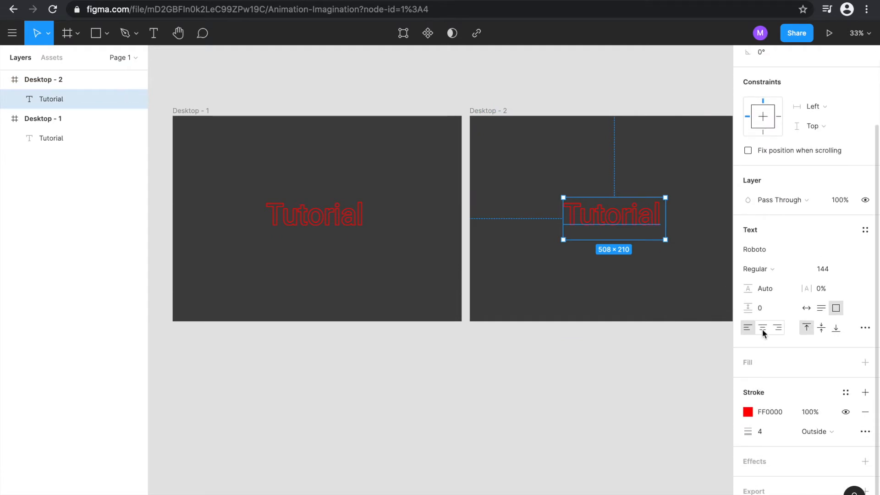
pyautogui.click(866, 363)
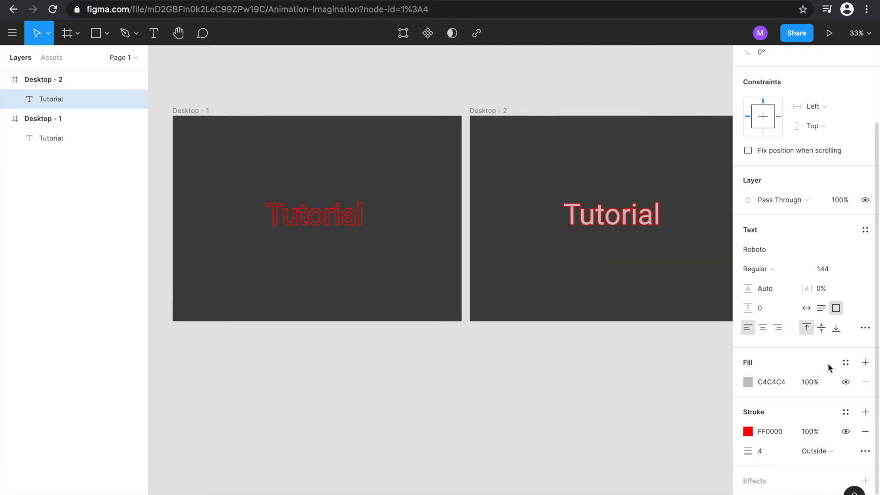
pyautogui.click(748, 382)
pyautogui.write('FF0000')
pyautogui.press('Return')
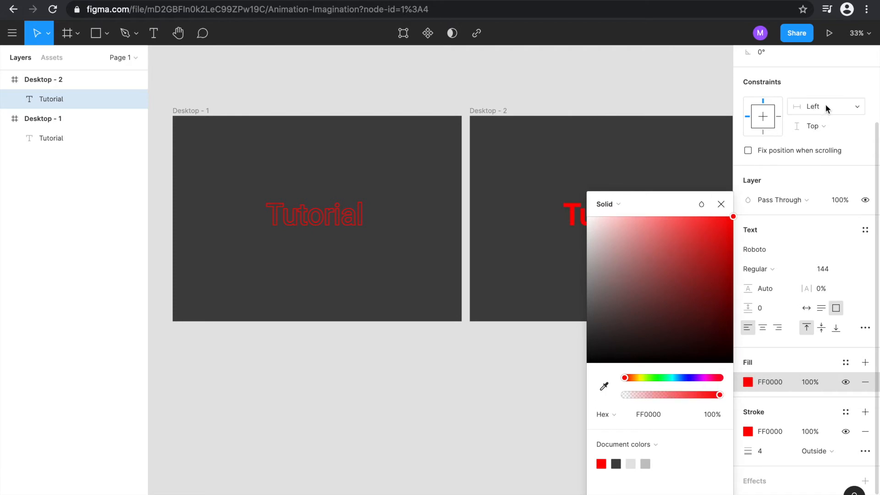
pyautogui.click(651, 81)
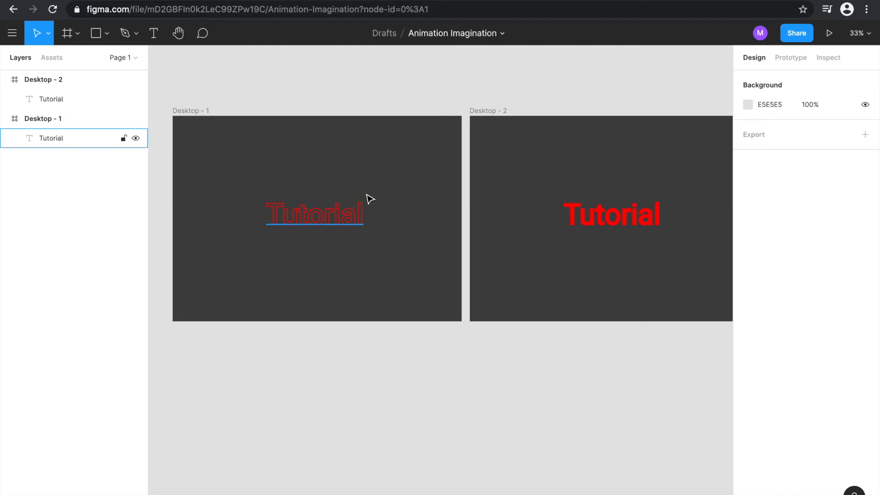
# - Create a prototype connection from the outlined Tutorial text in Desktop - 1 to the Desktop - 2 frame
pyautogui.click(326, 191)
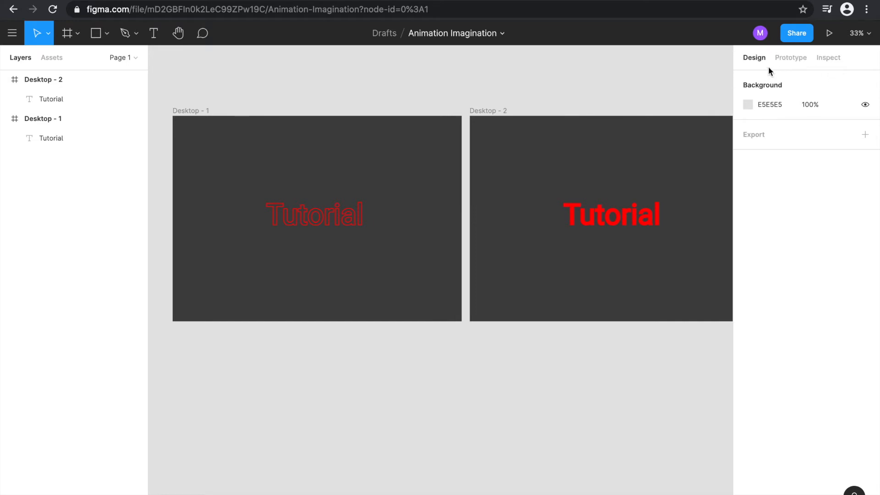
pyautogui.click(787, 61)
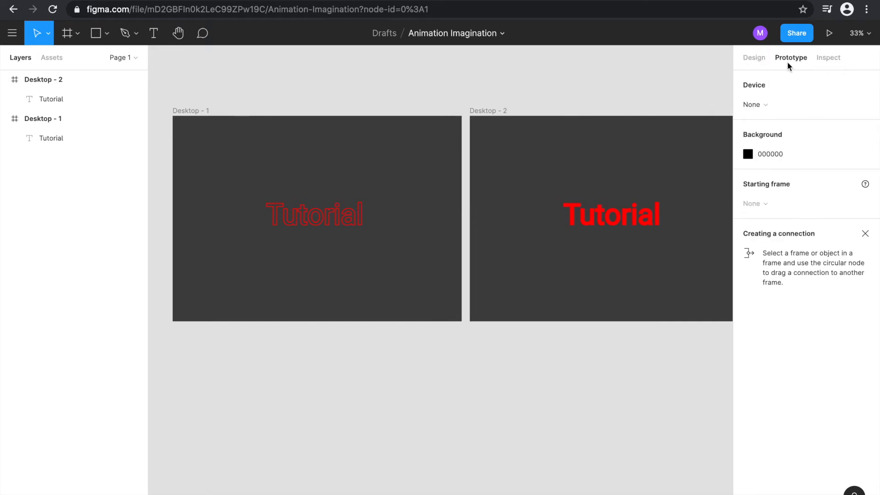
pyautogui.click(345, 216)
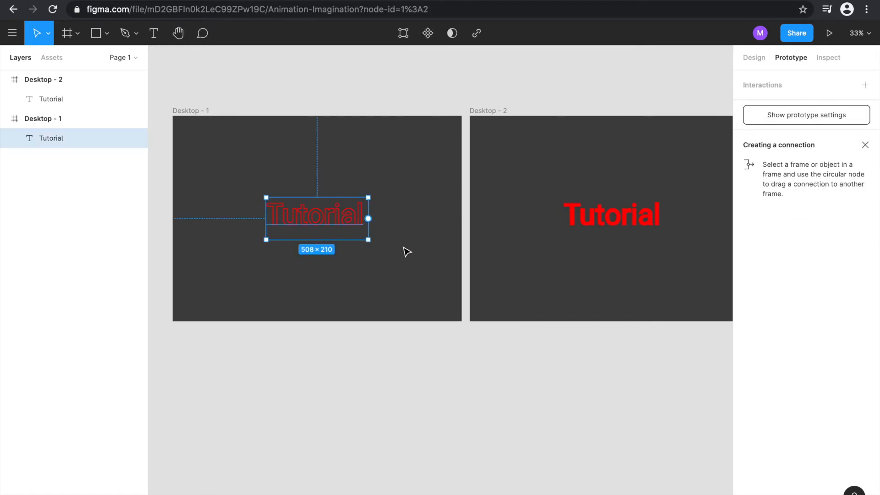
pyautogui.click(368, 219)
pyautogui.moveTo(368, 219); pyautogui.dragTo(492, 223)
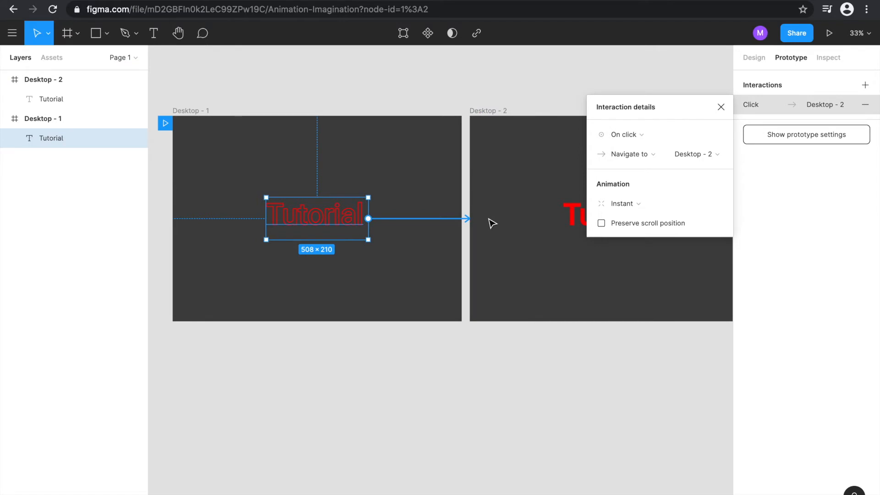
# - Set the connection's trigger to While hovering, keeping the Navigate to action with Desktop - 2 as destination and the Instant animation
pyautogui.click(634, 134)
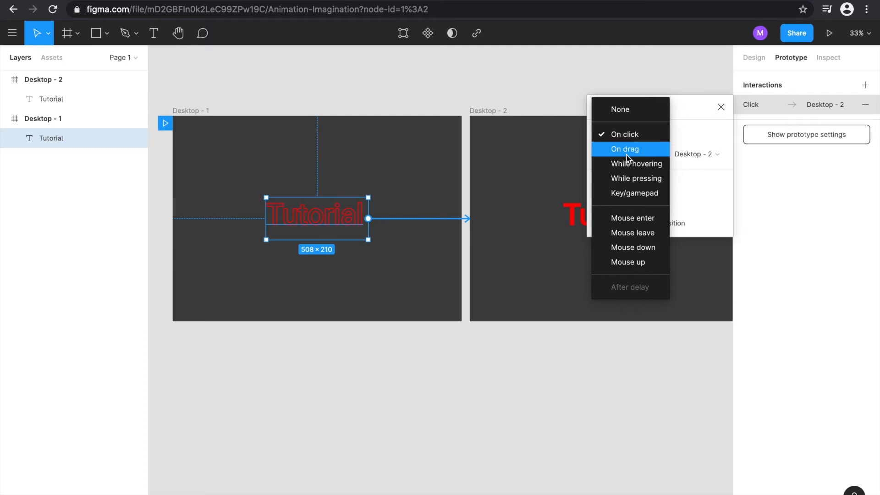
pyautogui.click(619, 167)
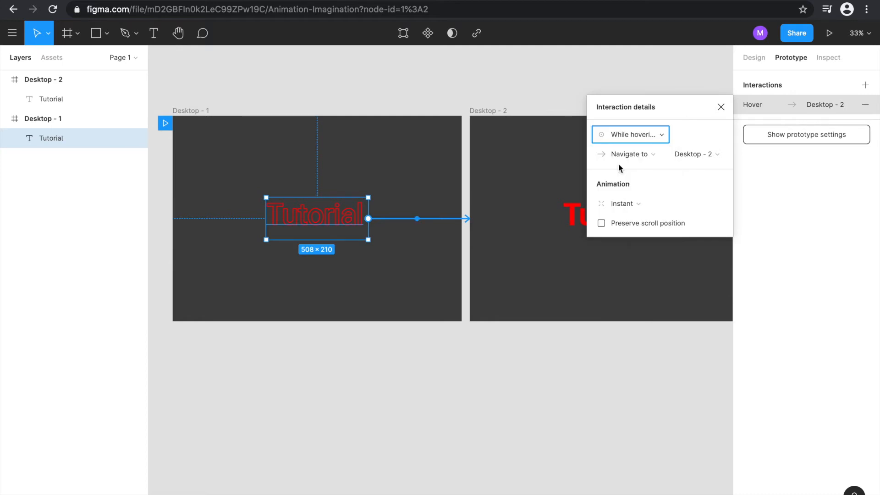
pyautogui.click(653, 156)
pyautogui.click(654, 156)
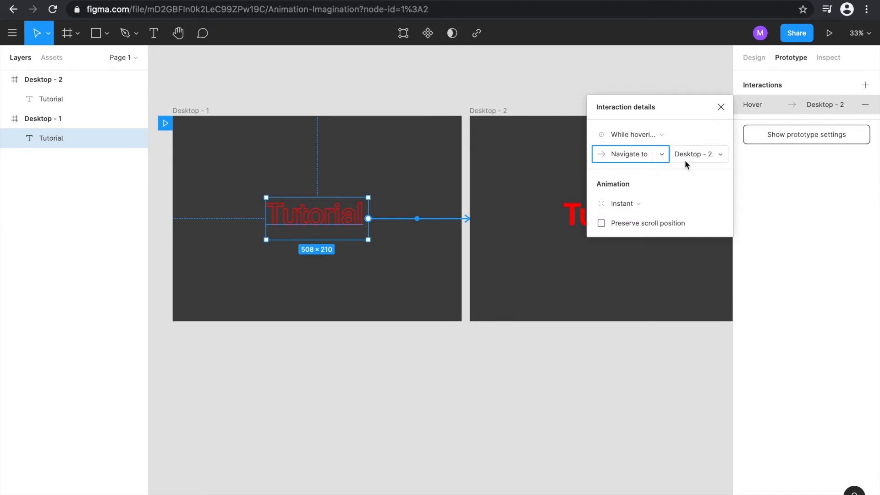
pyautogui.click(631, 205)
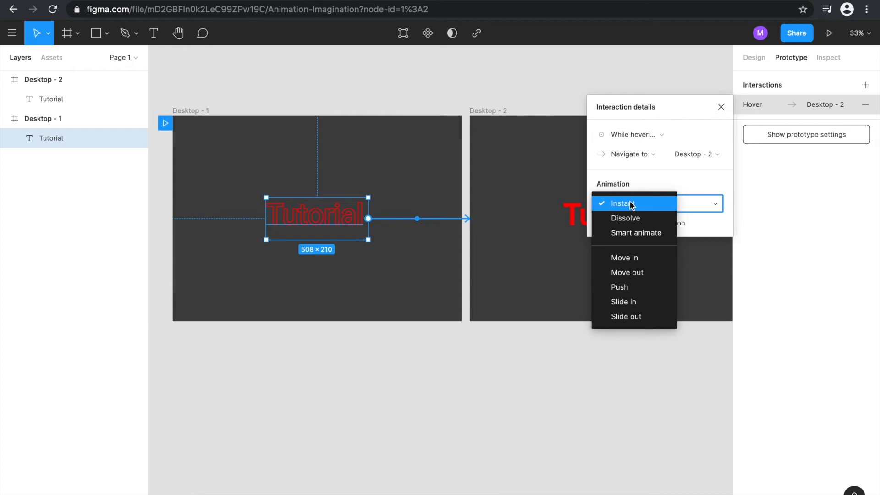
pyautogui.click(630, 204)
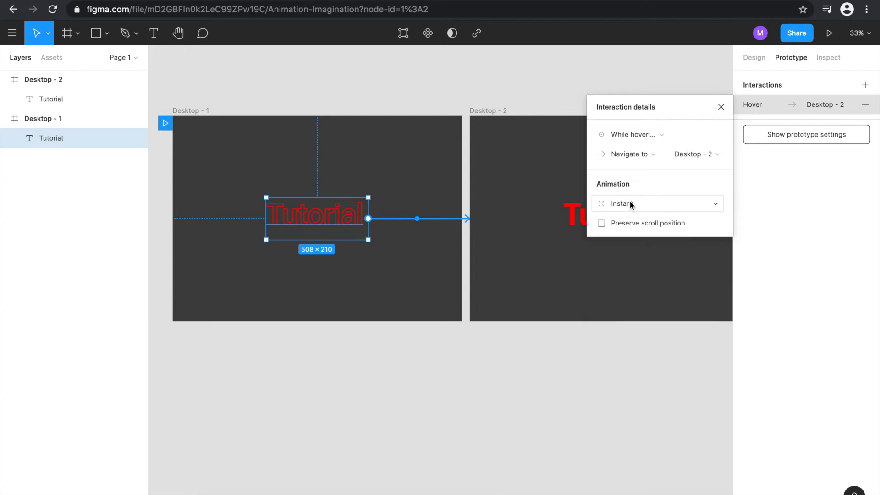
pyautogui.click(720, 109)
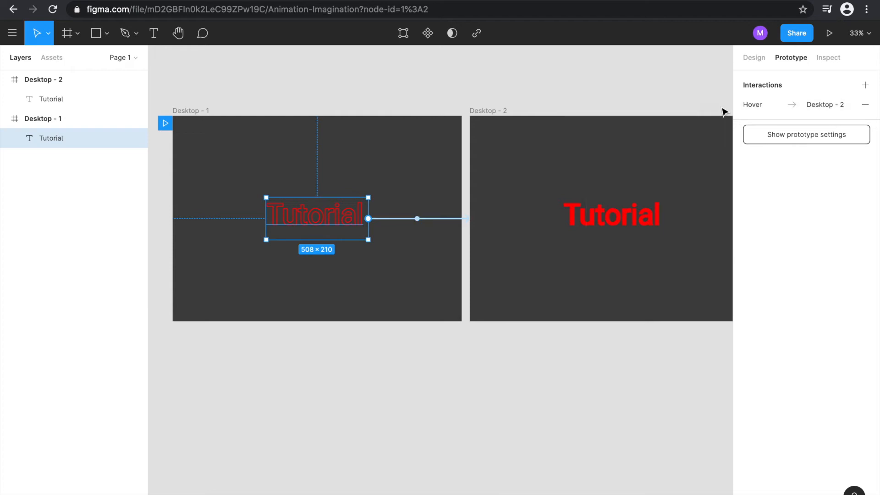
# - Present the prototype to test the hover effect on the Tutorial text, and return to the design file
pyautogui.click(612, 83)
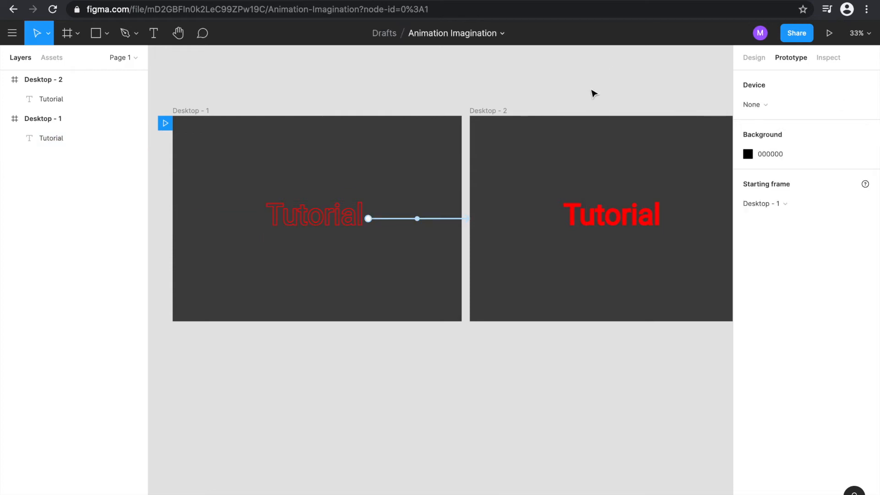
pyautogui.click(832, 34)
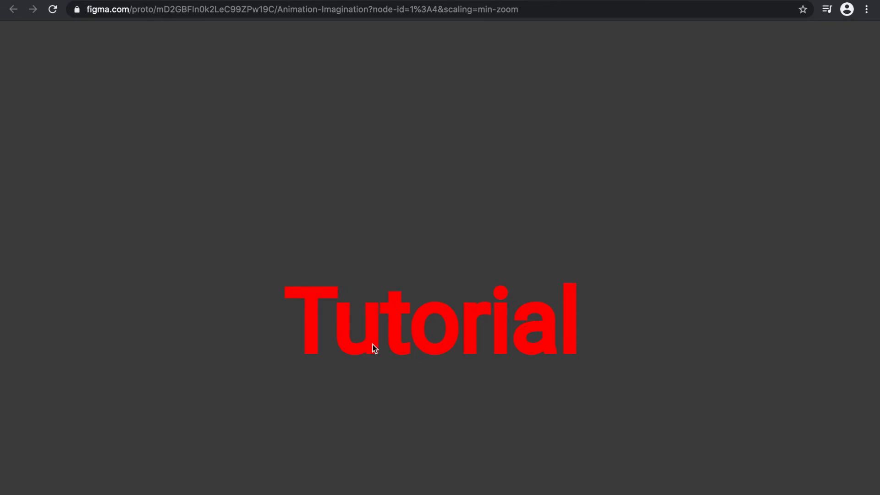
pyautogui.click(73, 1)
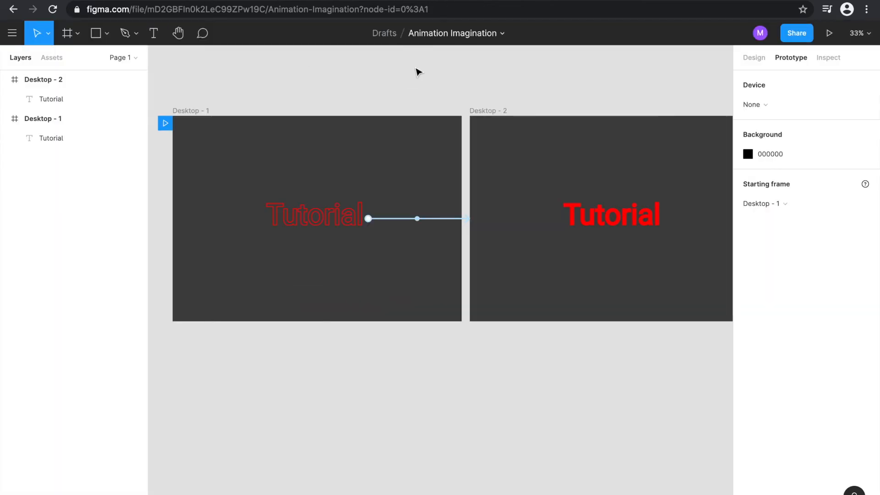
# - Connect the filled Tutorial text in Desktop - 2 back to Desktop - 1 with a Mouse leave trigger, Navigate to action and Instant animation
pyautogui.click(615, 213)
pyautogui.moveTo(665, 219); pyautogui.dragTo(444, 252)
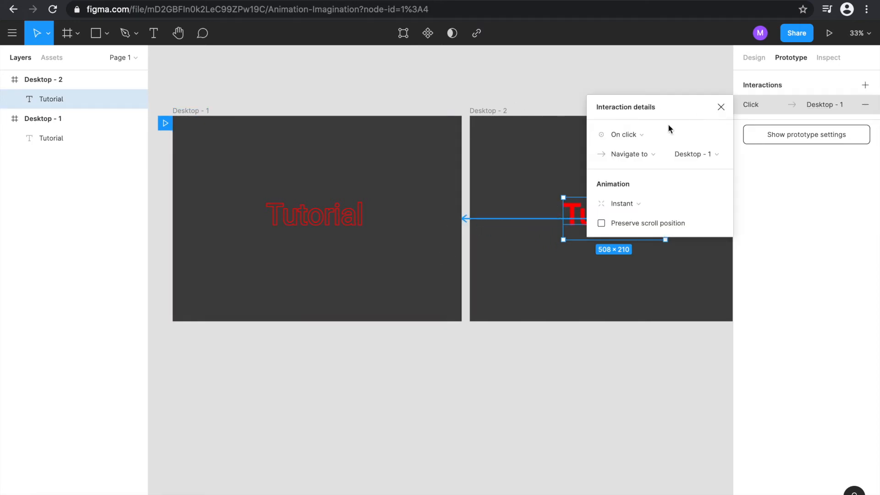
pyautogui.click(637, 136)
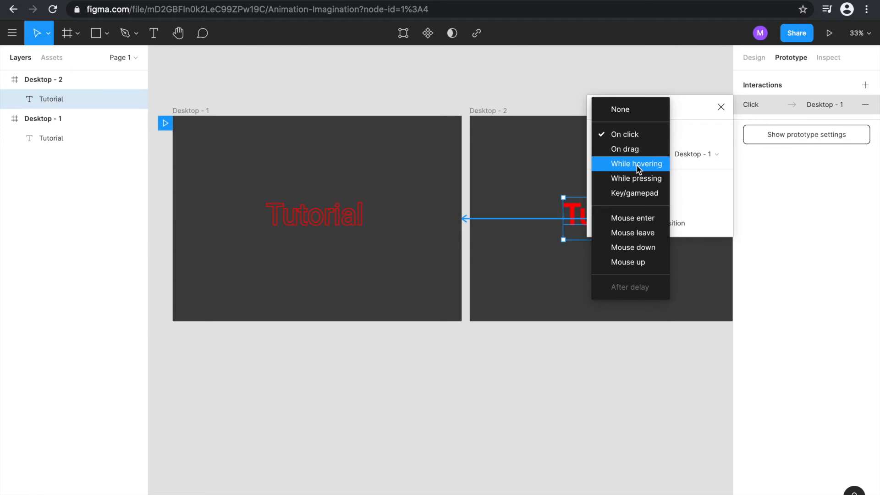
pyautogui.click(625, 229)
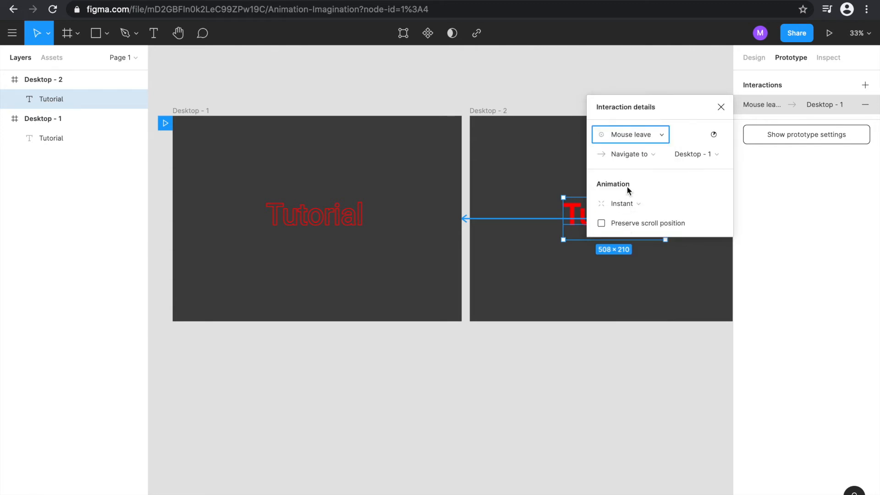
pyautogui.click(650, 157)
pyautogui.click(649, 158)
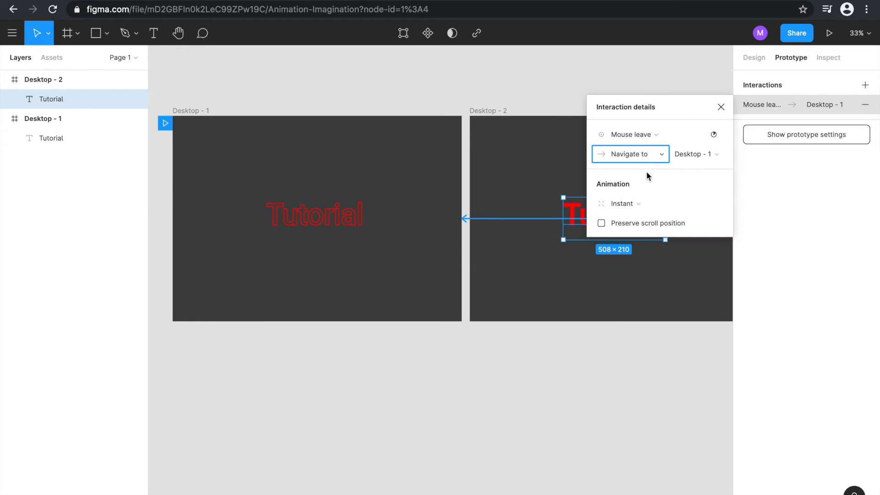
pyautogui.click(636, 202)
pyautogui.click(638, 201)
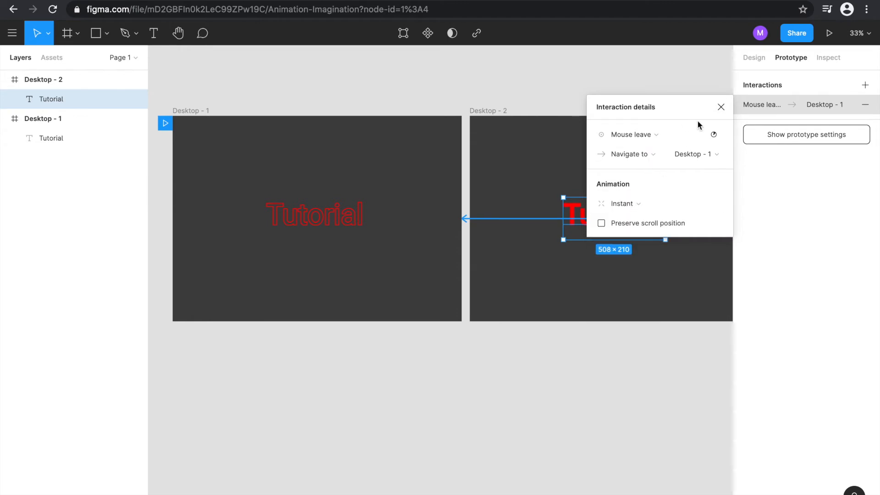
pyautogui.click(721, 107)
# - Present the prototype again to test both the hover and mouse-leave transitions, and return to the design file
pyautogui.click(829, 33)
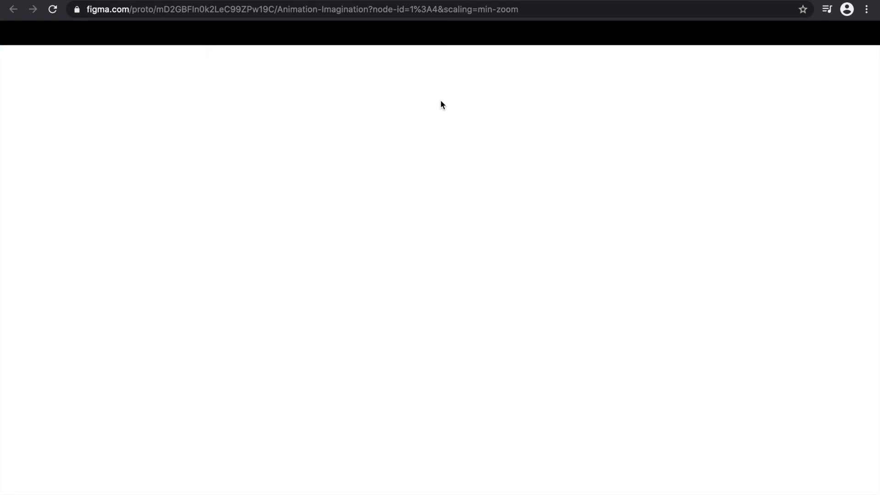
pyautogui.click(431, 333)
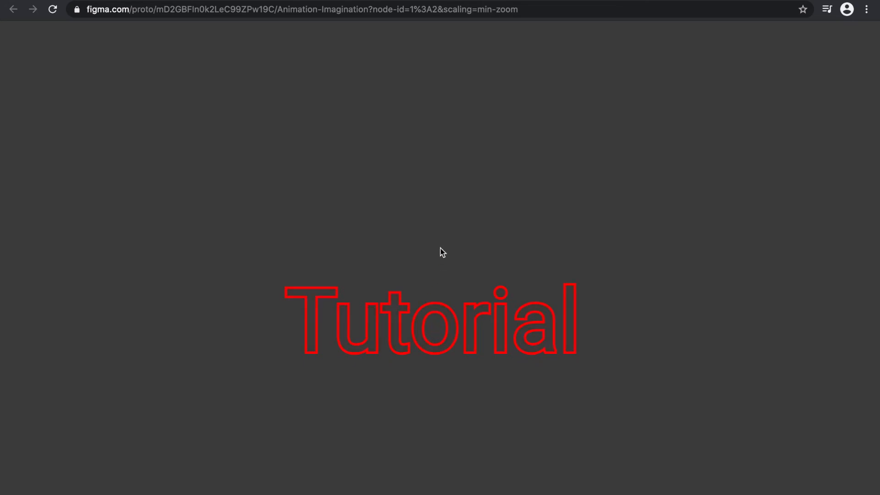
pyautogui.click(417, 349)
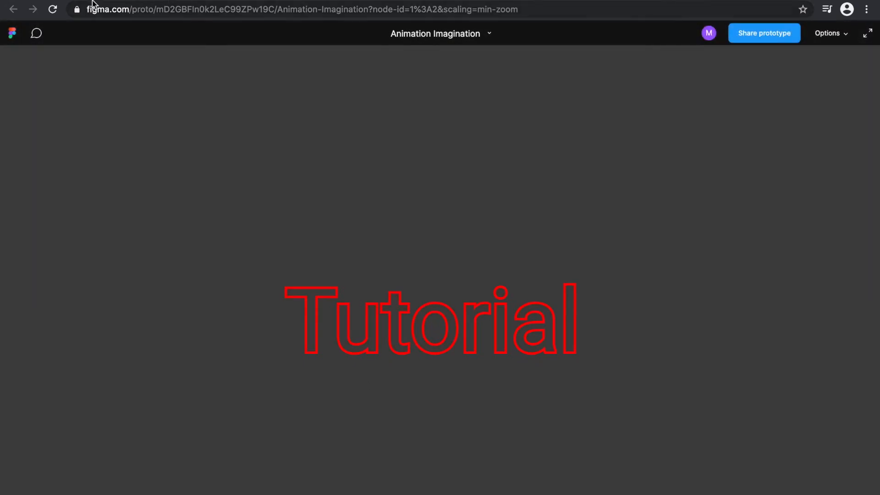
pyautogui.hotkey('ctrl', 'shift', 'Tab')
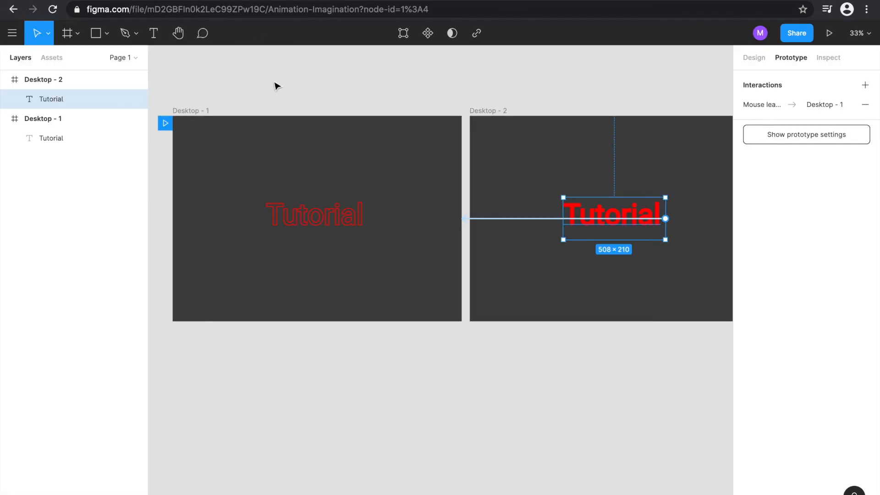
pyautogui.click(276, 86)
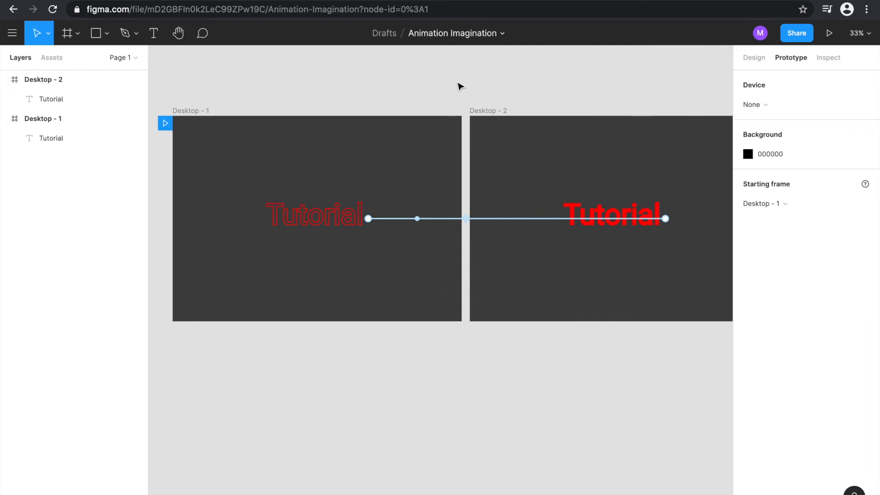
# - Duplicate the Desktop - 2 frame and place the copy directly below Desktop - 1, at X -720, Y 736
pyautogui.click(760, 57)
pyautogui.click(490, 113)
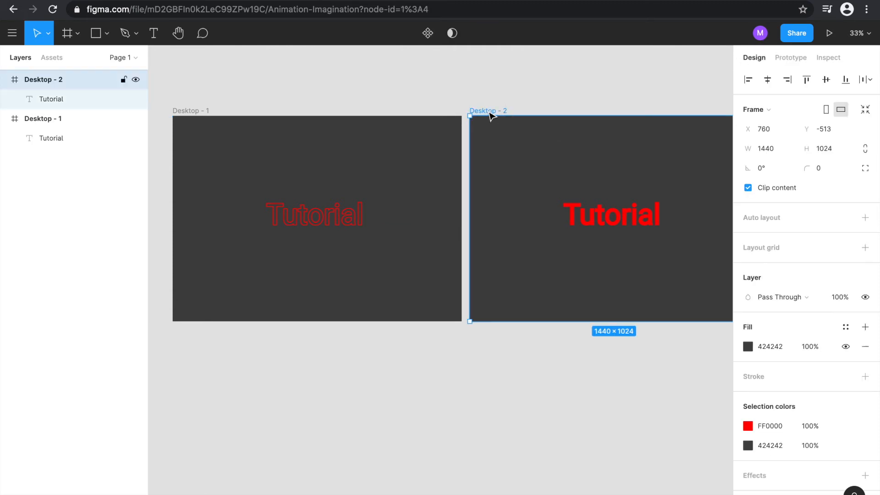
pyautogui.press('super+d')
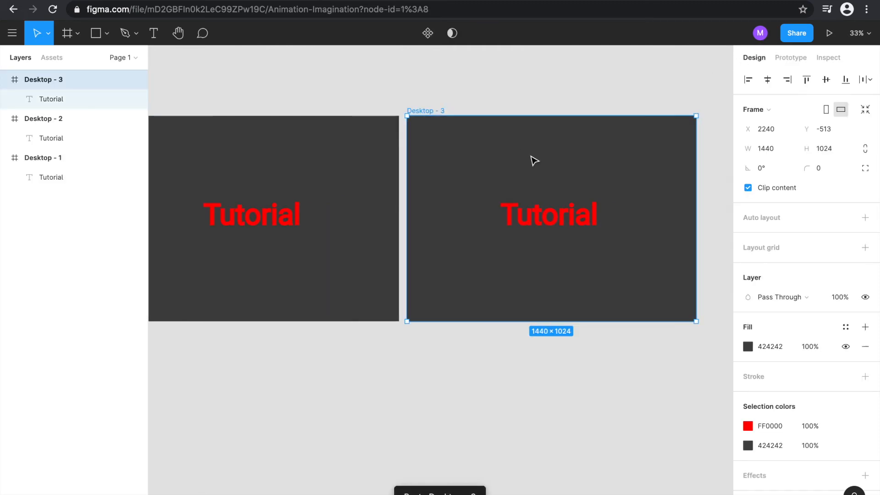
pyautogui.scroll(-1, 530, 156)
pyautogui.click(531, 155)
pyautogui.moveTo(530, 156); pyautogui.dragTo(263, 385)
pyautogui.hscroll(-5, 263, 386)
pyautogui.scroll(-1, 264, 386)
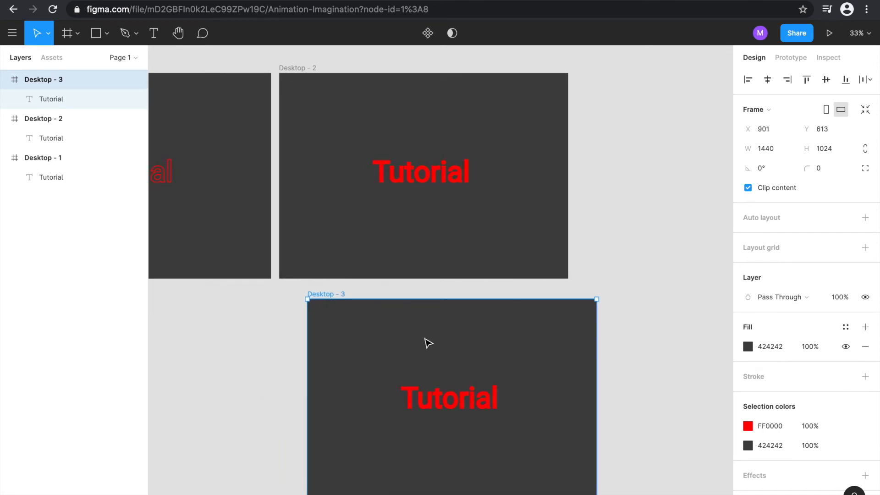
pyautogui.scroll(-5, 436, 340)
pyautogui.scroll(2, 435, 339)
pyautogui.moveTo(436, 339); pyautogui.dragTo(303, 352)
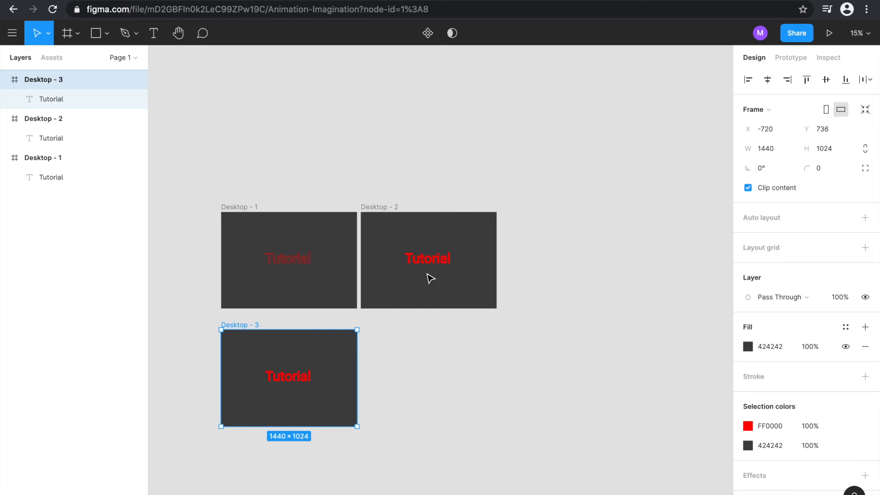
# - Replace the Tutorial text in the Desktop - 3 frame with "Basics"
pyautogui.scroll(4, 430, 278)
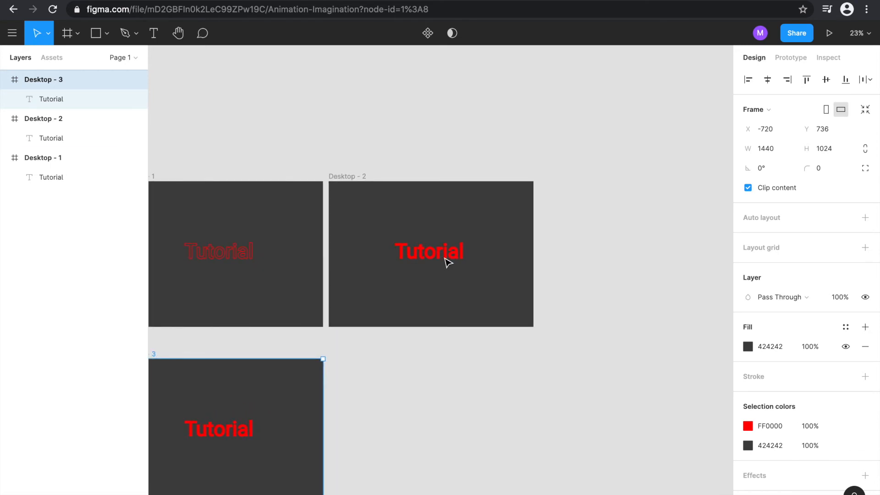
pyautogui.hscroll(-3, 446, 262)
pyautogui.scroll(-1, 447, 262)
pyautogui.click(306, 402)
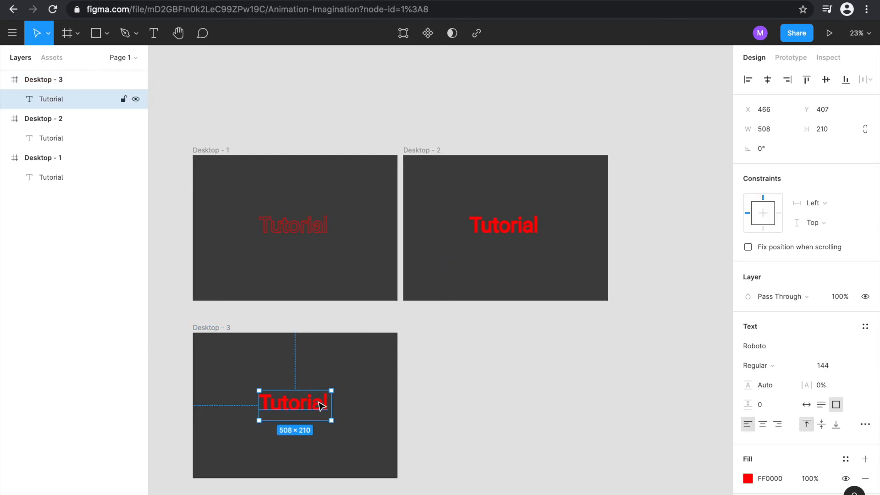
pyautogui.doubleClick(319, 404)
pyautogui.press('BackSpace')
pyautogui.write('Basics')
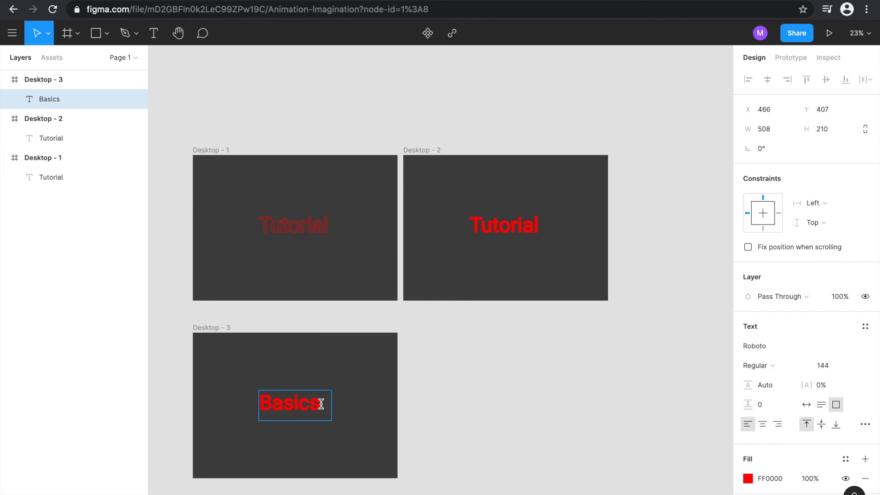
# - Remove the red fill from the Basics text in the Desktop - 3 frame, leaving only its outline
pyautogui.moveTo(321, 405); pyautogui.dragTo(482, 402)
pyautogui.hscroll(5, 482, 401)
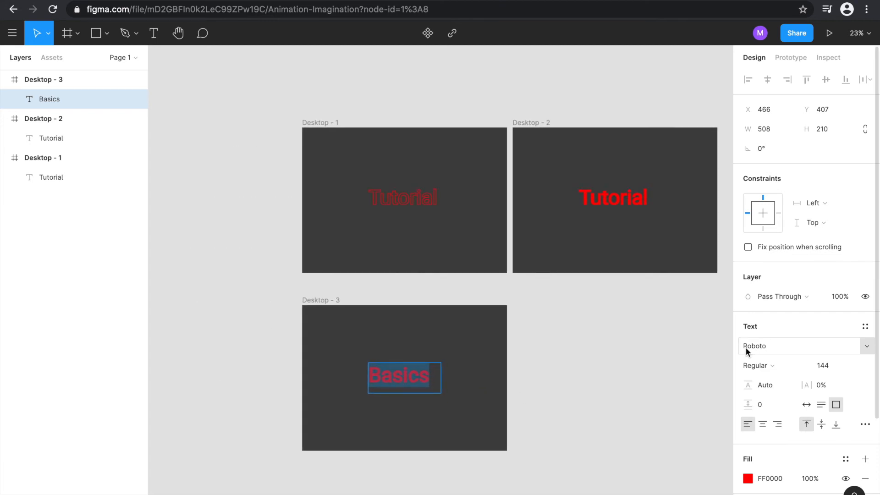
pyautogui.scroll(-3, 746, 347)
pyautogui.scroll(-1, 746, 348)
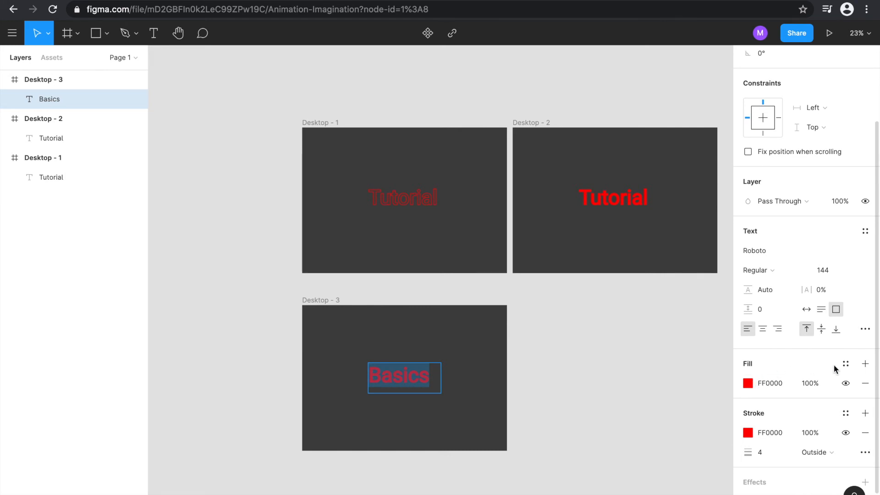
pyautogui.click(865, 383)
pyautogui.press('Escape')
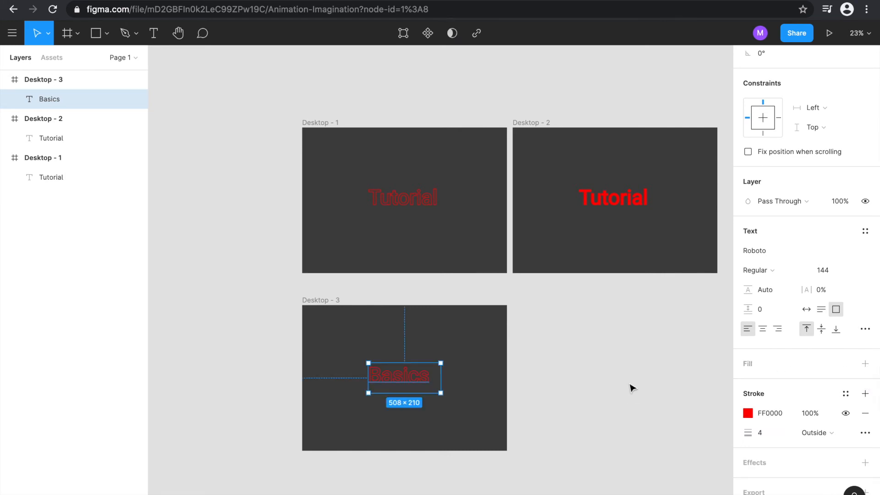
pyautogui.click(547, 378)
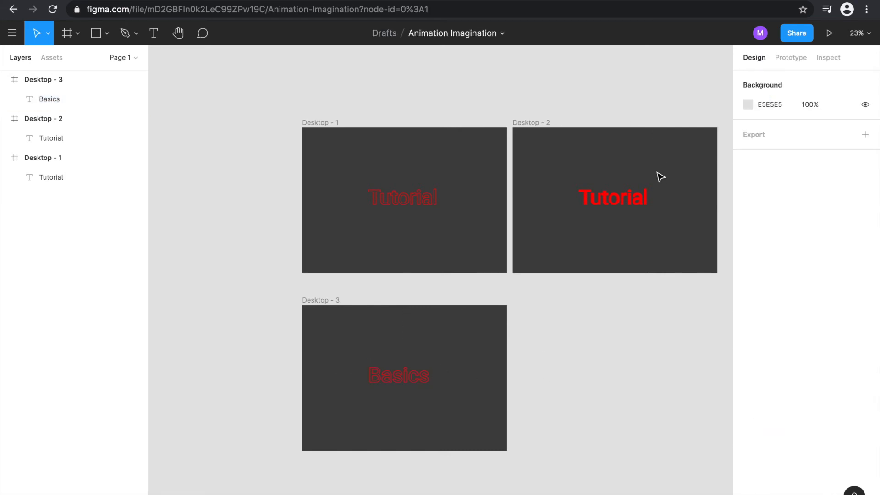
# - Set the stroke color of the Basics text in Desktop - 3 to white, FFFFFF
pyautogui.click(416, 383)
pyautogui.doubleClick(427, 378)
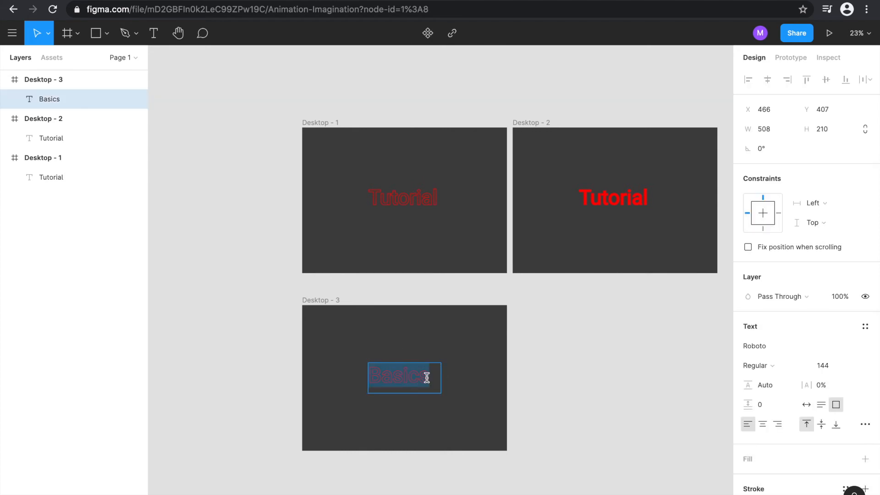
pyautogui.scroll(-3, 801, 406)
pyautogui.click(748, 397)
pyautogui.moveTo(651, 325); pyautogui.dragTo(507, 149)
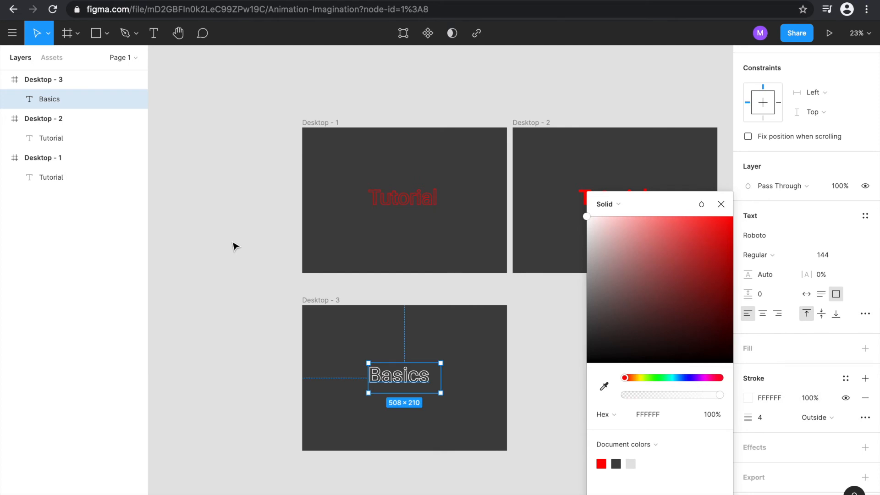
pyautogui.click(262, 301)
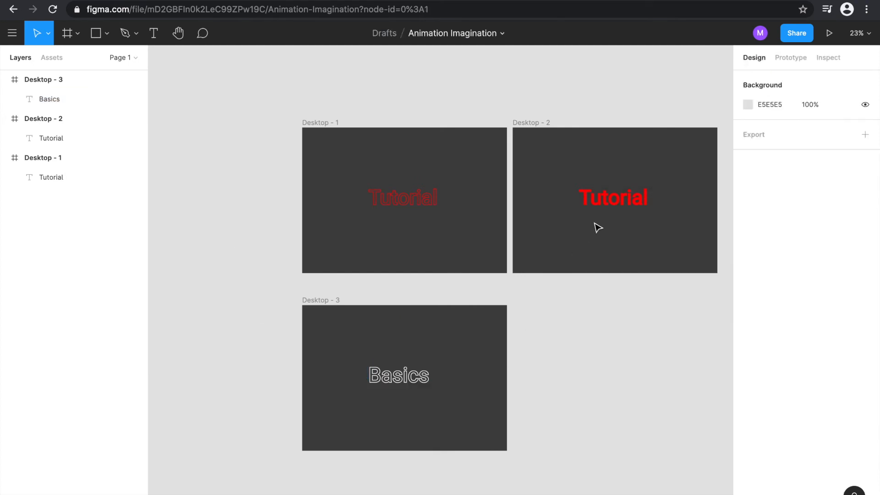
# - Connect the filled Tutorial text in Desktop - 2 to Desktop - 3 with an On click trigger, Navigate to action and Instant animation
pyautogui.click(800, 56)
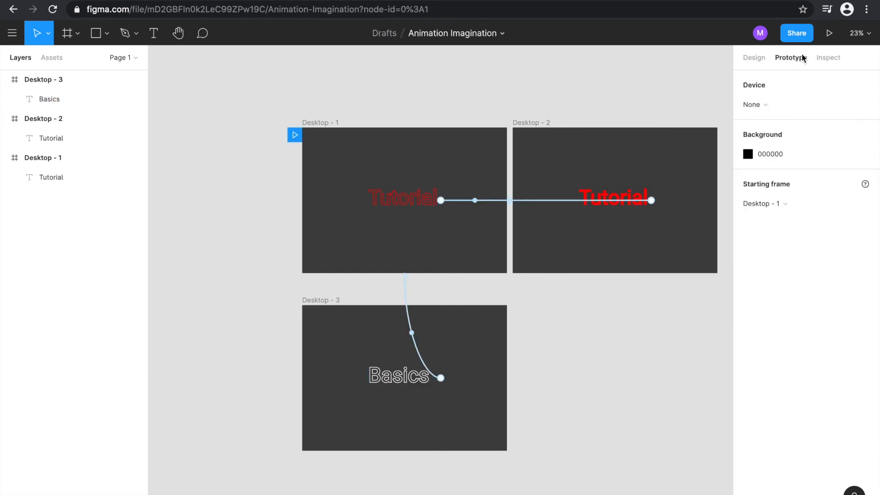
pyautogui.click(652, 202)
pyautogui.moveTo(653, 202); pyautogui.dragTo(474, 396)
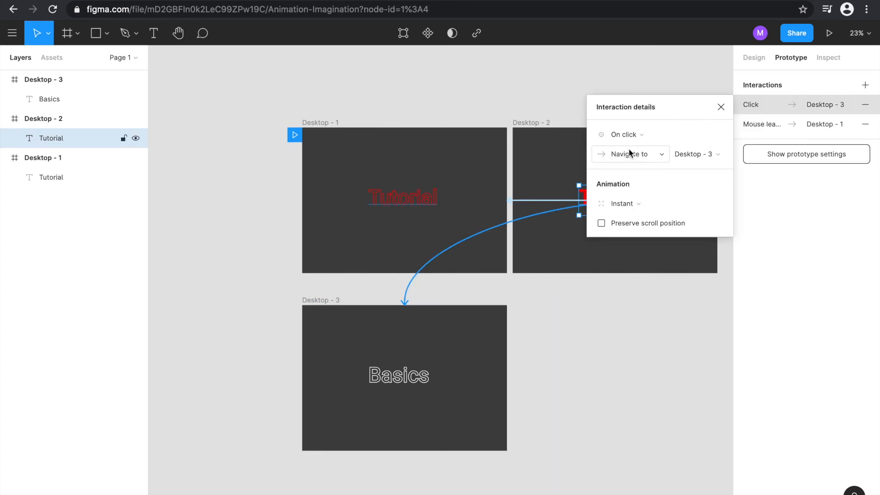
pyautogui.click(721, 106)
# - Present the prototype to test the hover and click transitions on the Tutorial and Basics titles, and return to the design file
pyautogui.click(829, 33)
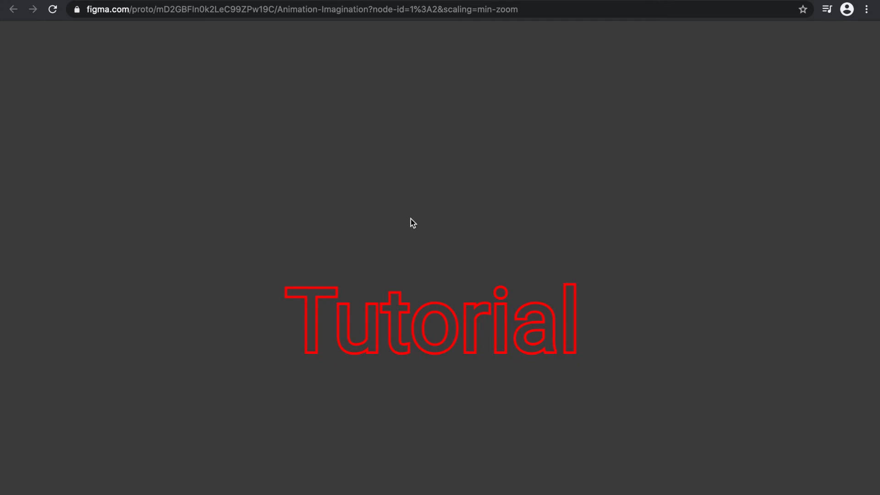
pyautogui.click(394, 316)
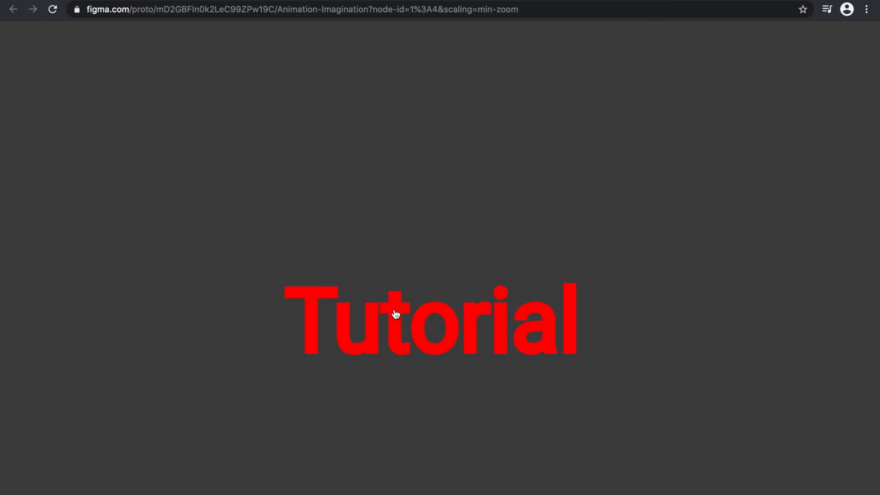
pyautogui.click(395, 314)
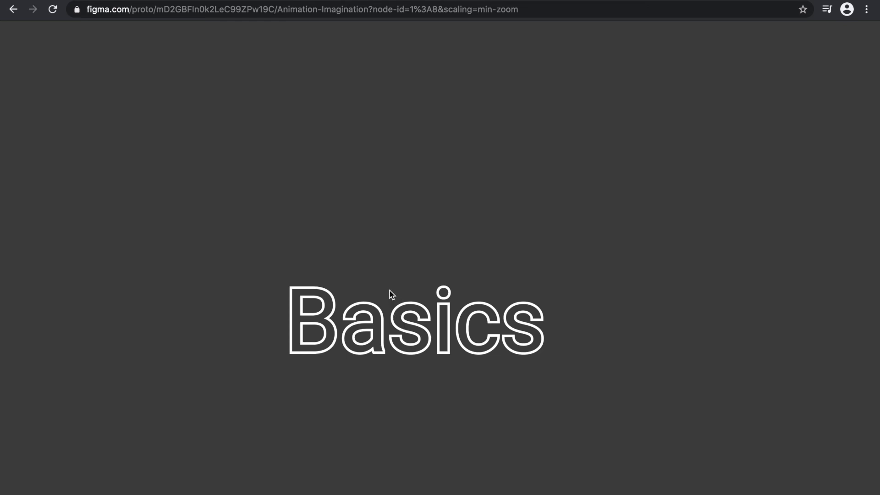
pyautogui.click(387, 306)
pyautogui.click(380, 304)
pyautogui.click(349, 322)
pyautogui.click(382, 318)
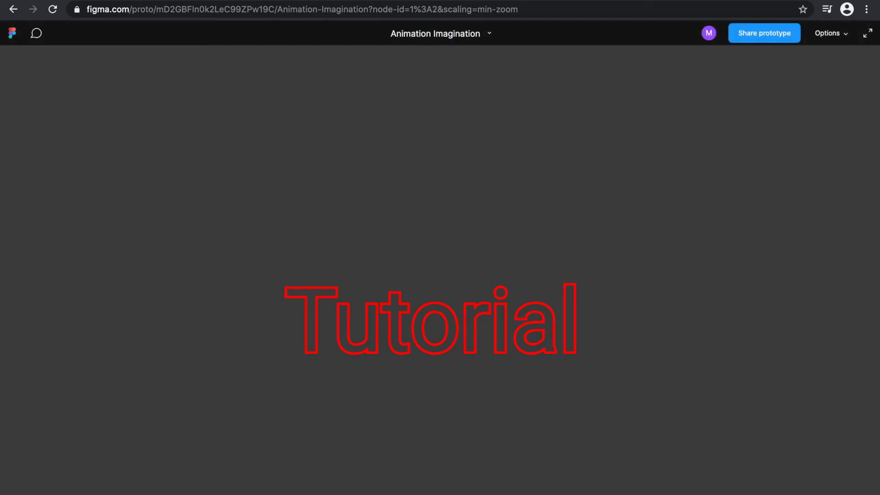
pyautogui.click(115, 1)
pyautogui.click(586, 368)
pyautogui.click(330, 304)
pyautogui.click(324, 302)
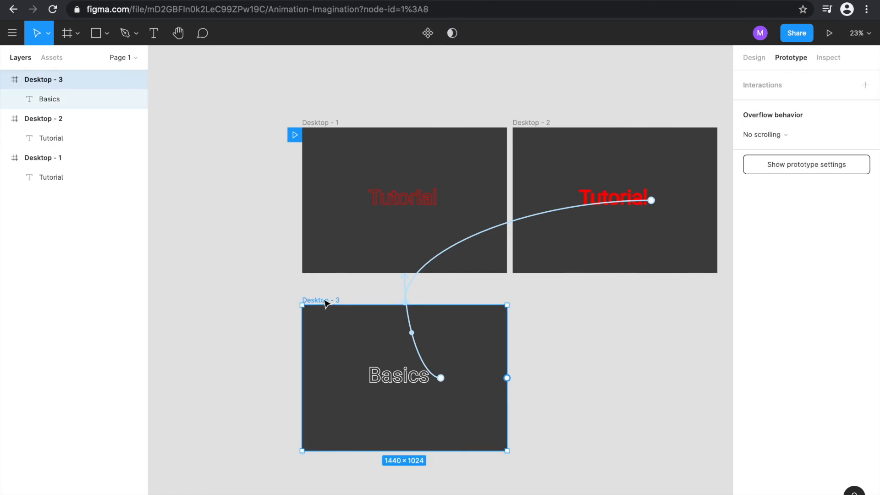
pyautogui.hotkey('ctrl', 'v')
pyautogui.click(610, 379)
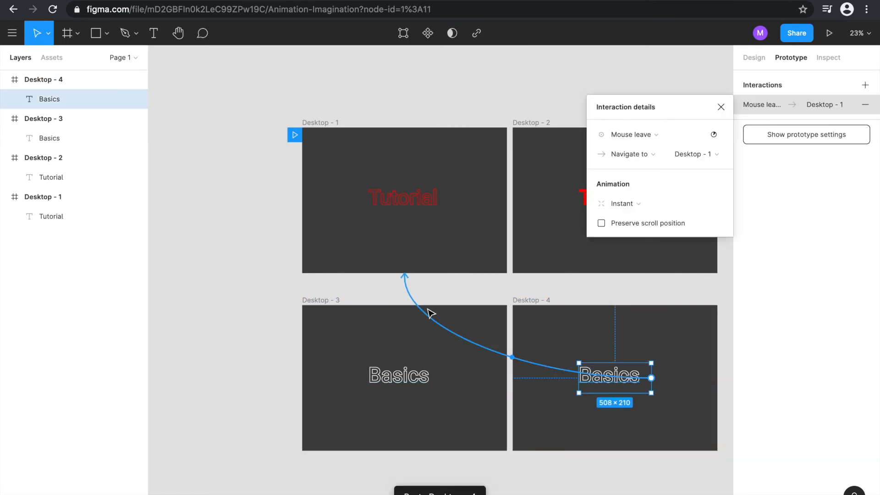
pyautogui.click(651, 378)
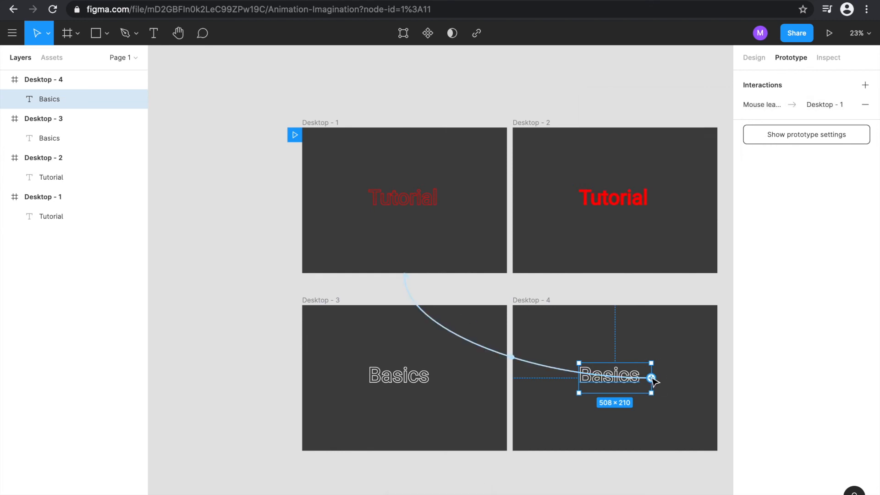
pyautogui.press('Delete')
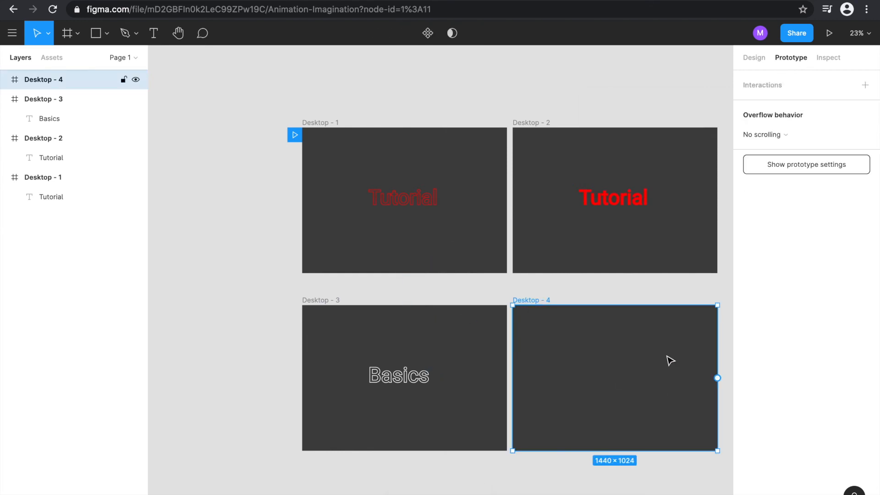
pyautogui.press('Delete')
# - Duplicate the Desktop - 3 frame beside the original and add a solid white FFFFFF fill to the copy's Basics text
pyautogui.click(333, 301)
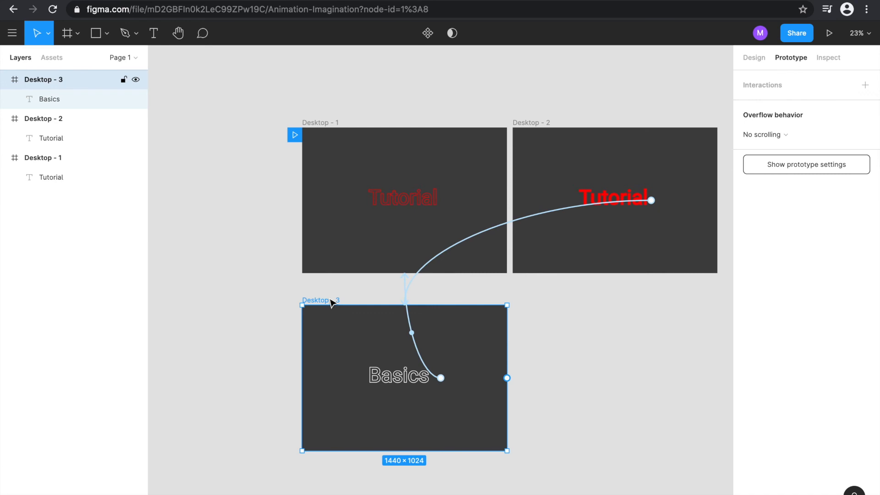
pyautogui.hotkey('ctrl', 'd')
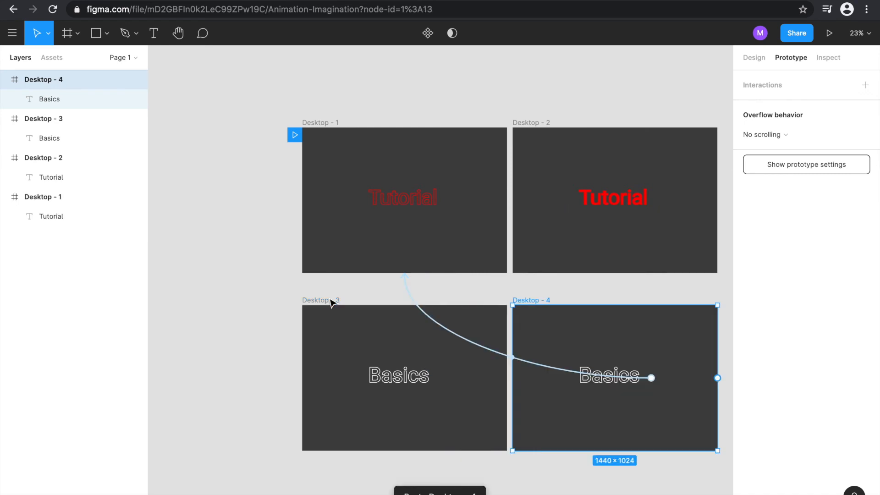
pyautogui.click(618, 384)
pyautogui.click(639, 384)
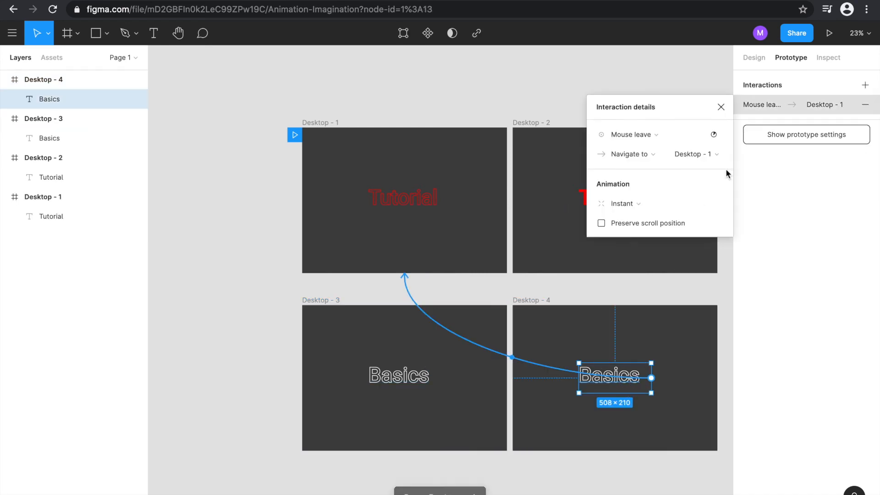
pyautogui.click(754, 58)
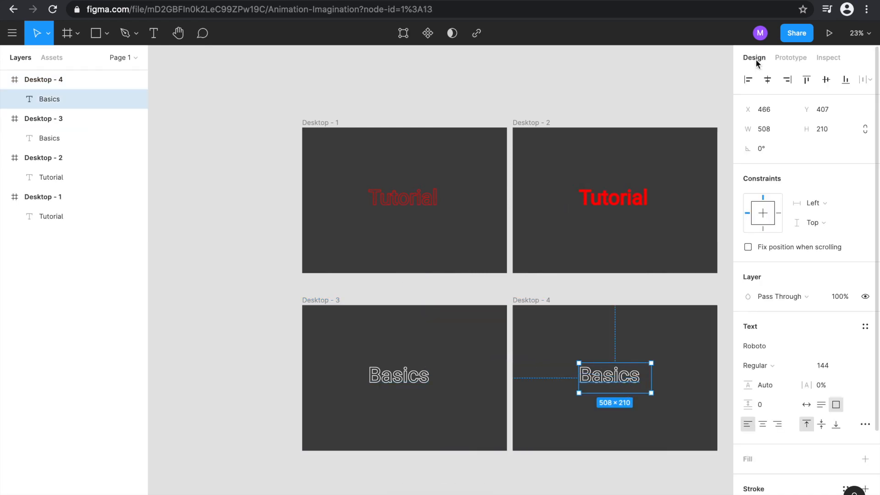
pyautogui.doubleClick(642, 375)
pyautogui.scroll(-3, 807, 336)
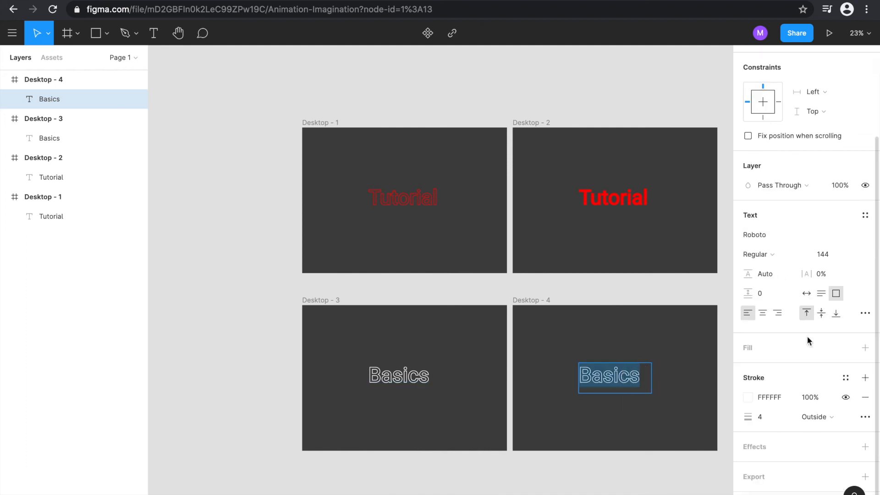
pyautogui.click(868, 351)
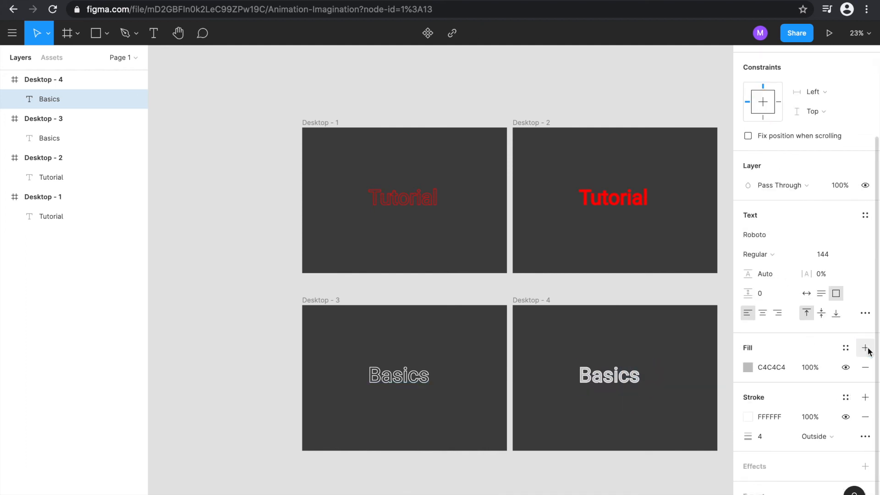
pyautogui.click(748, 366)
pyautogui.moveTo(651, 315); pyautogui.dragTo(559, 137)
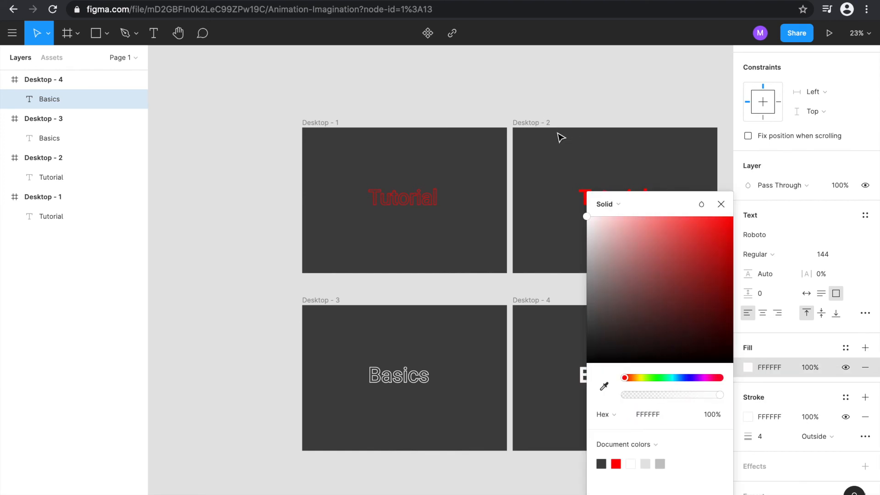
pyautogui.click(652, 97)
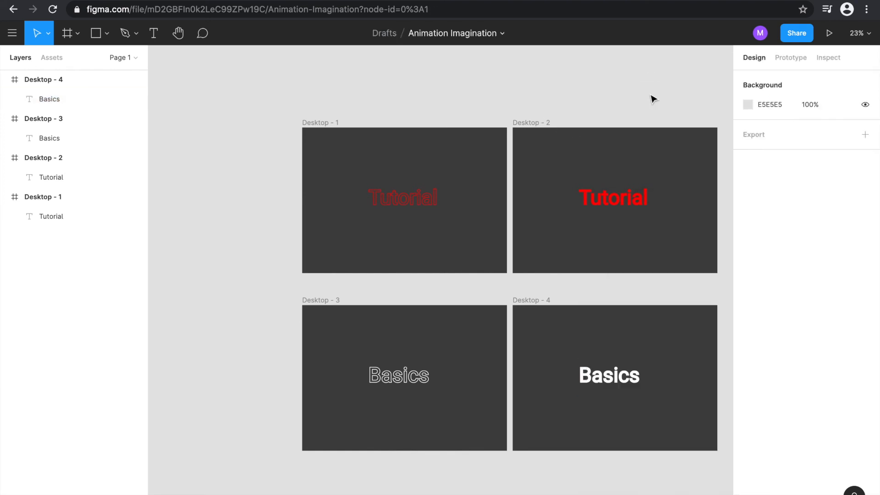
# - Redirect the interaction of the filled Basics text in Desktop - 4 to Desktop - 3 and set its trigger to While hovering
pyautogui.click(591, 390)
pyautogui.click(795, 58)
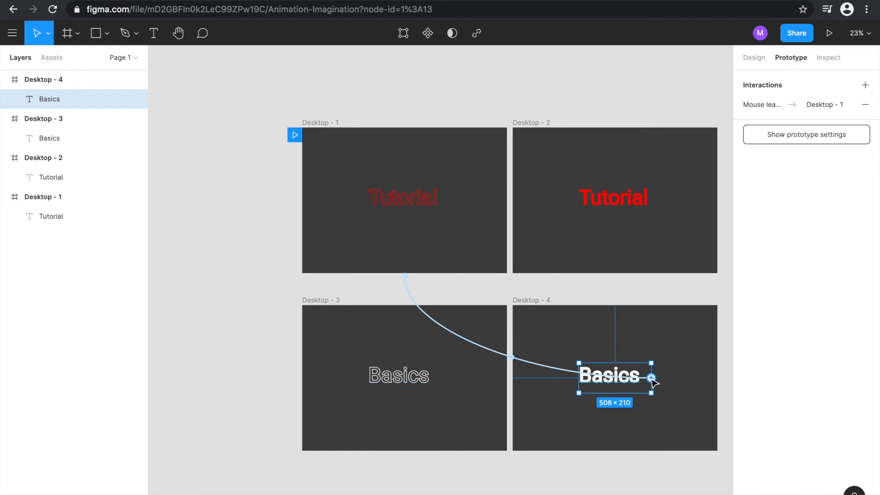
pyautogui.click(404, 278)
pyautogui.moveTo(404, 279); pyautogui.dragTo(507, 378)
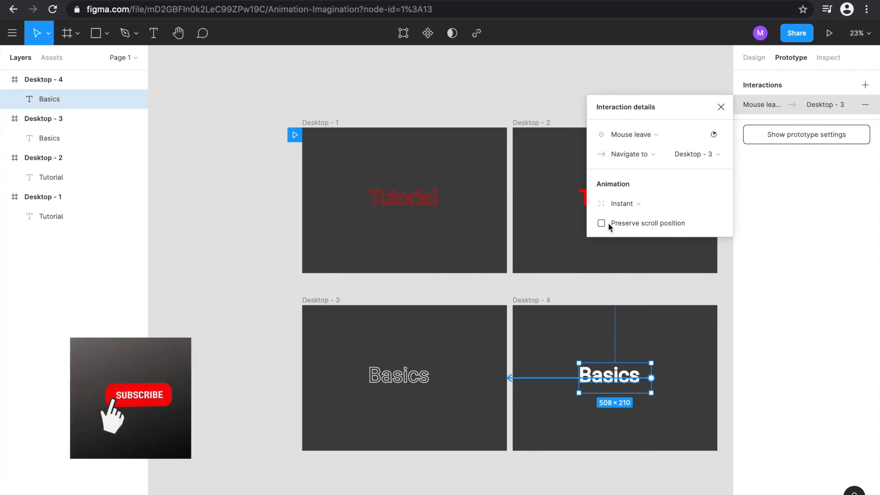
pyautogui.click(639, 133)
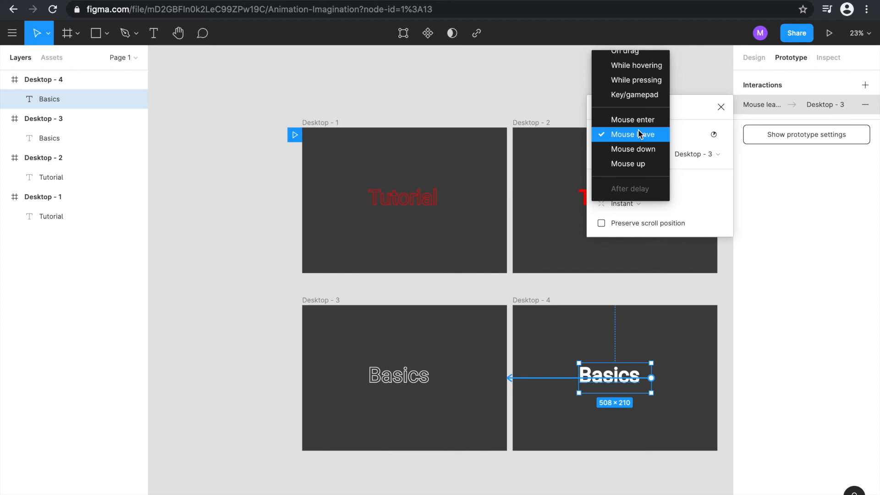
pyautogui.click(635, 66)
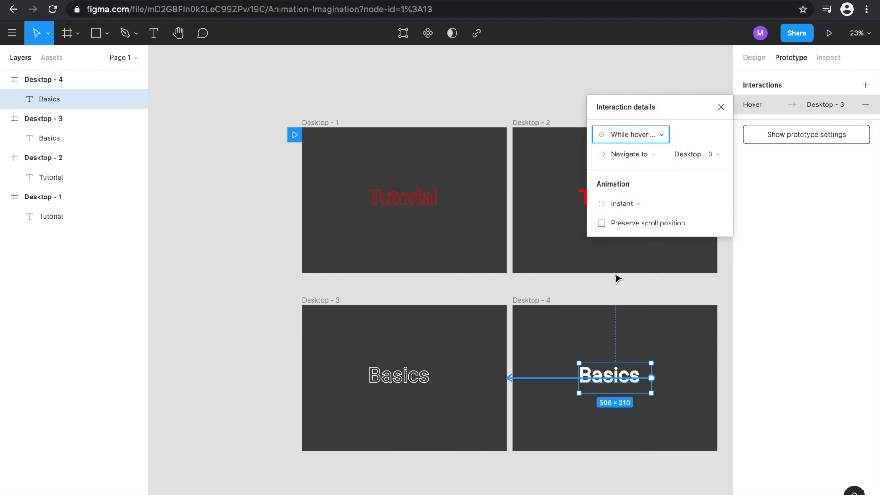
# - Redirect the interaction of the outlined Basics text in Desktop - 3 to Desktop - 4, with a Mouse leave trigger
pyautogui.click(395, 387)
pyautogui.click(398, 384)
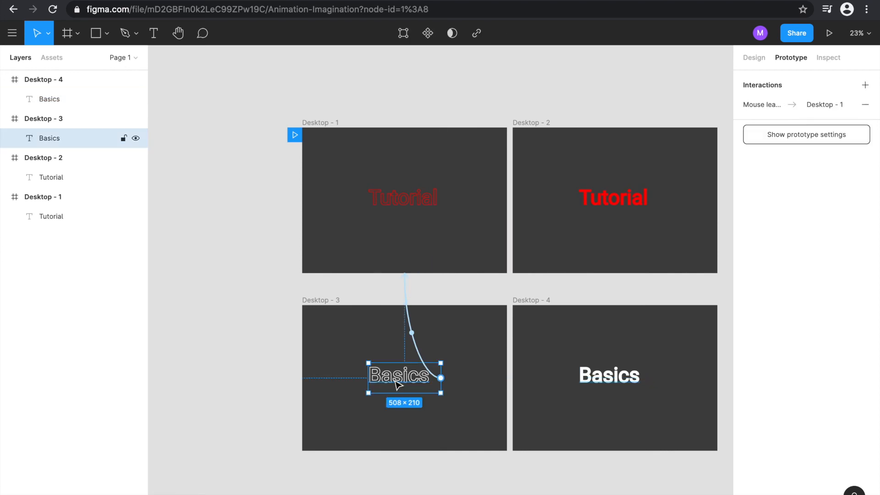
pyautogui.moveTo(407, 295); pyautogui.dragTo(532, 389)
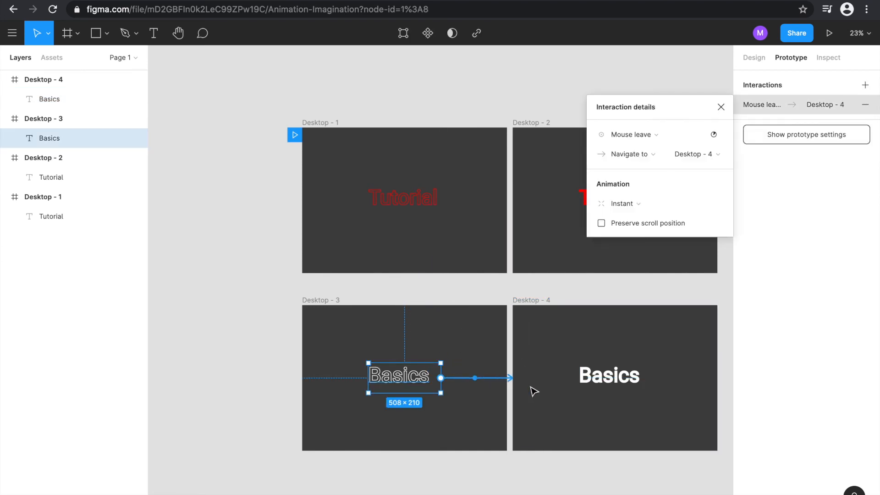
pyautogui.click(622, 139)
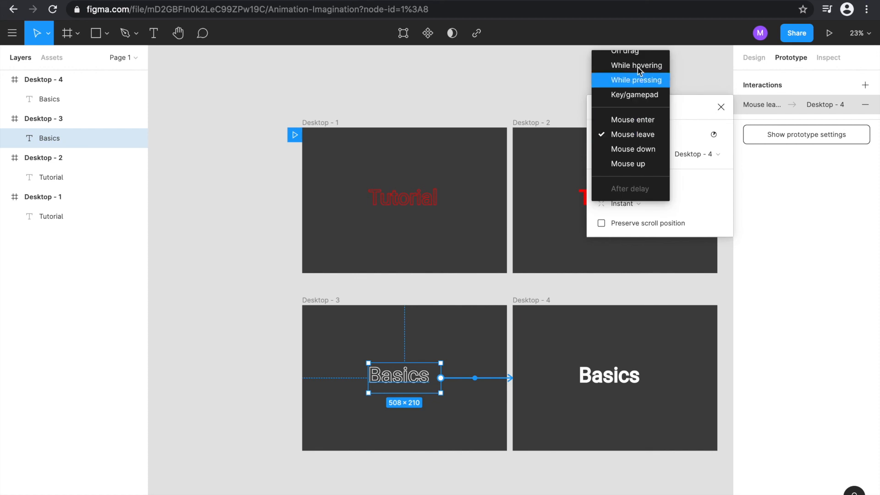
pyautogui.click(630, 134)
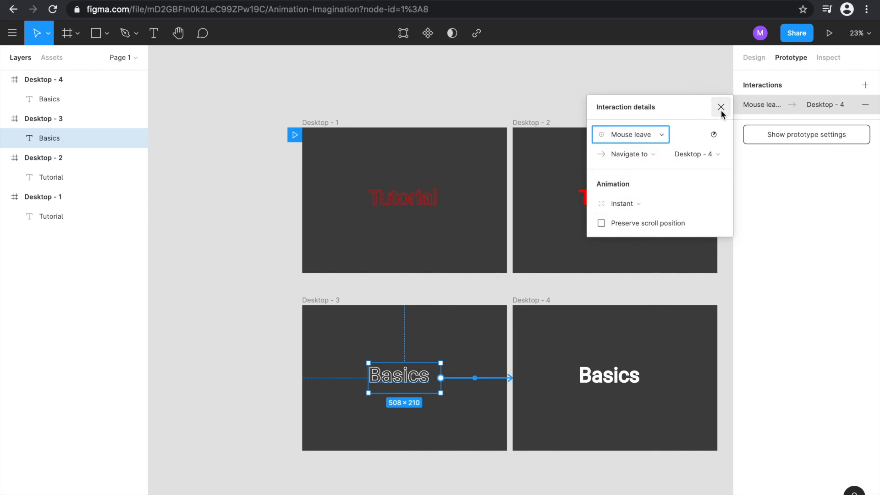
pyautogui.click(722, 108)
pyautogui.click(648, 82)
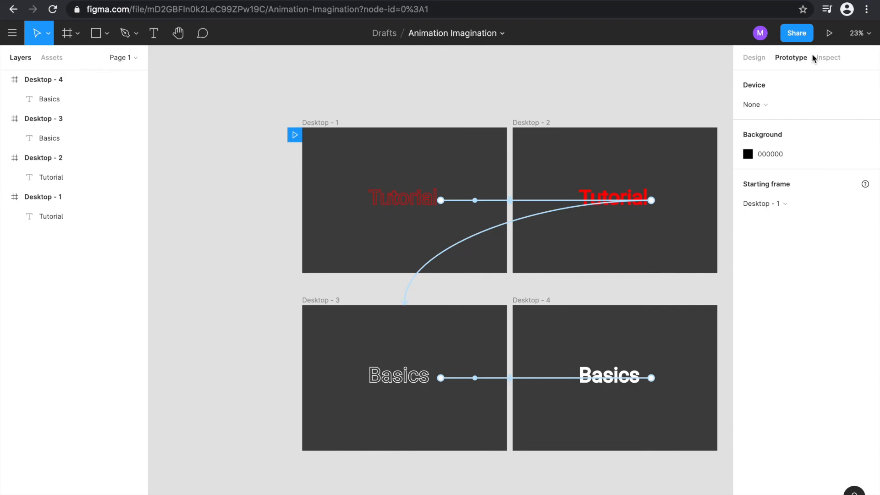
# - Play the four-frame prototype from Desktop - 1, testing the Tutorial and Basics hover effects and the click between them, and return to the design file
pyautogui.click(829, 33)
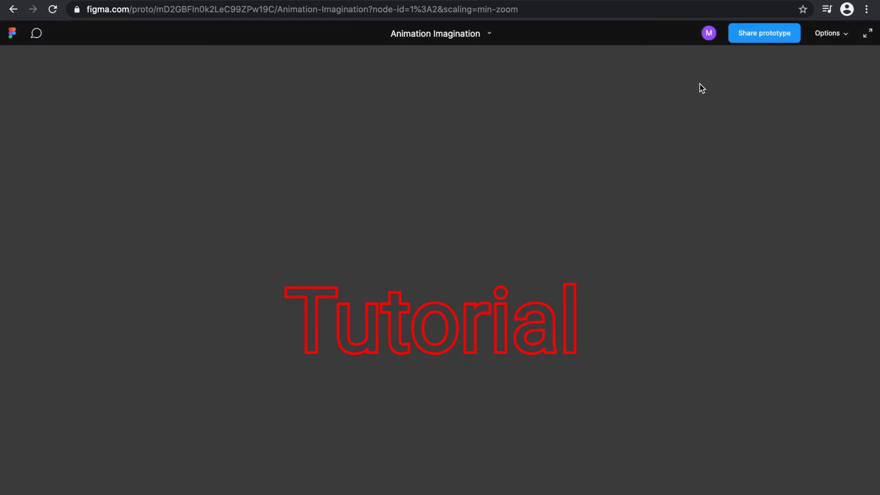
pyautogui.click(526, 315)
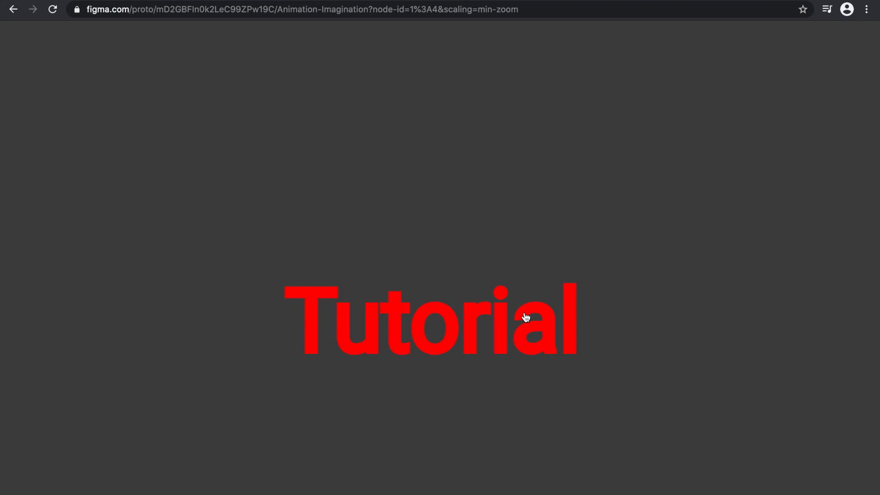
pyautogui.click(527, 316)
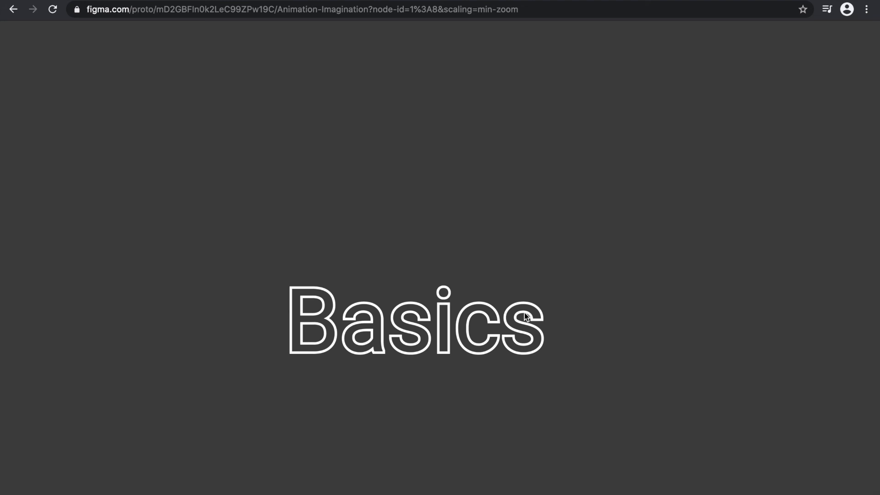
pyautogui.click(556, 181)
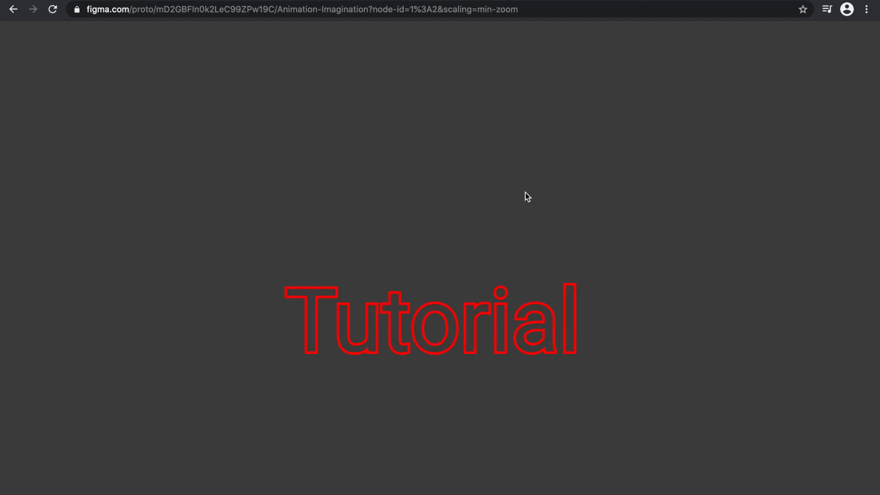
pyautogui.click(418, 297)
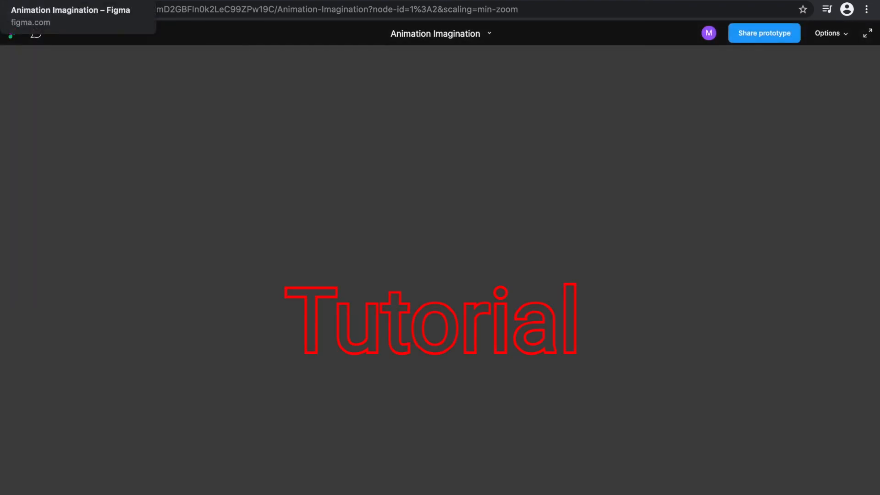
pyautogui.click(23, 0)
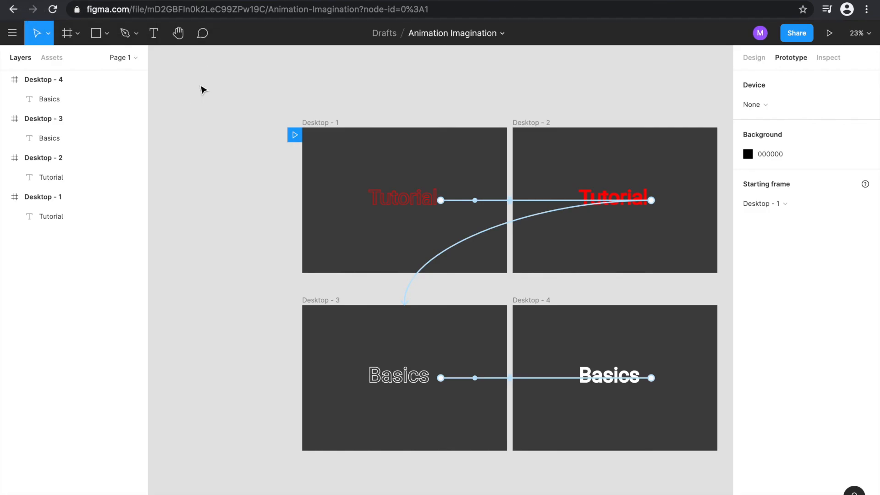
pyautogui.hscroll(3, 201, 90)
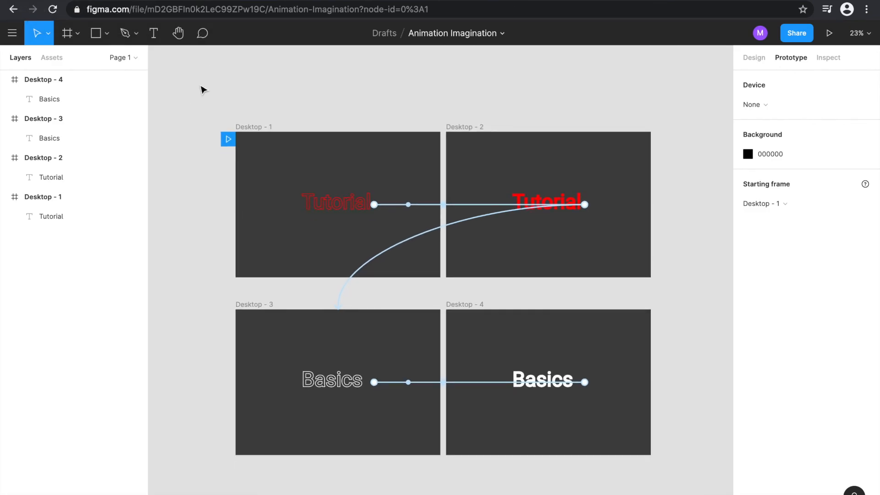